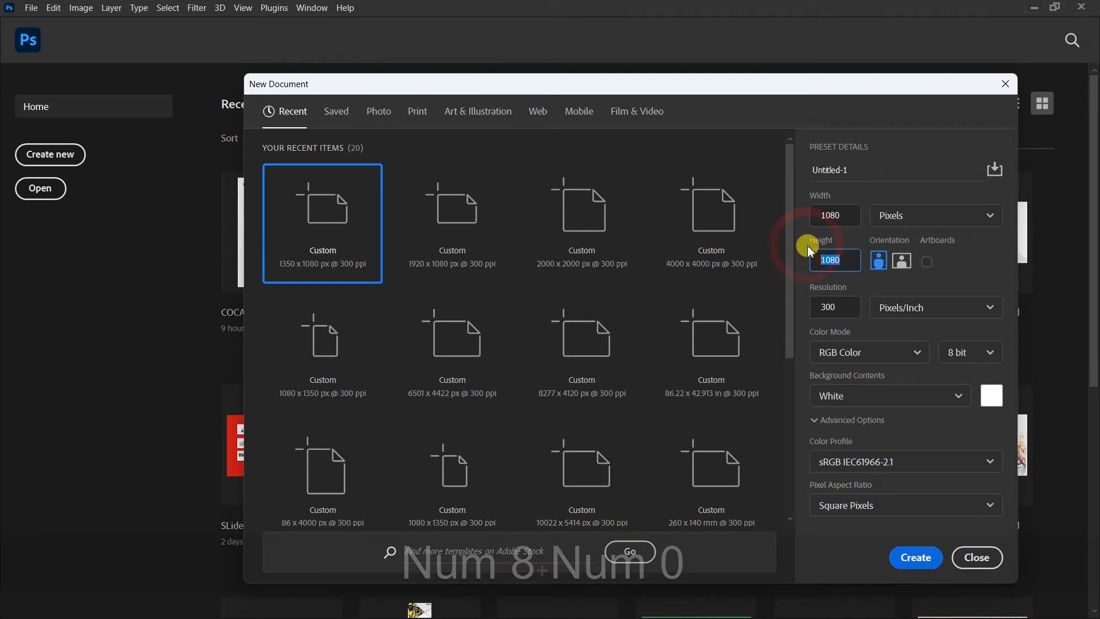
Step: Set the new document's height to 1305 pixels and create the 1080 px wide, 300 ppi document
{"action": "type", "text": "1305"}
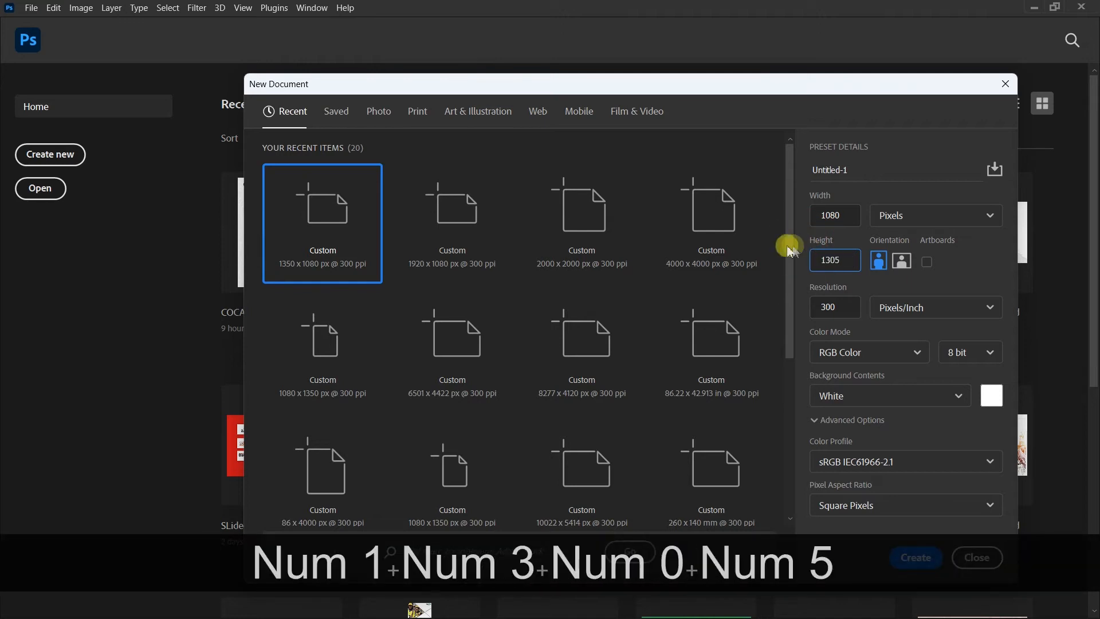
{"action": "left_click", "coordinate": [911, 559]}
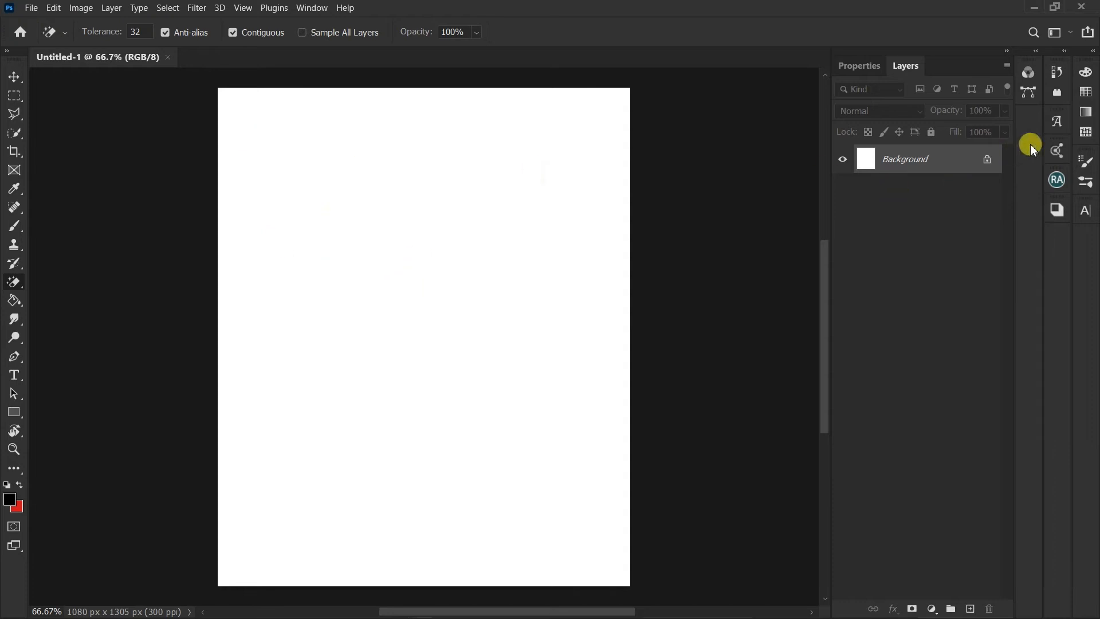
Step: Add a solid color fill layer above the background in blue #1904bc
{"action": "left_click", "coordinate": [929, 607]}
{"action": "left_click", "coordinate": [948, 358]}
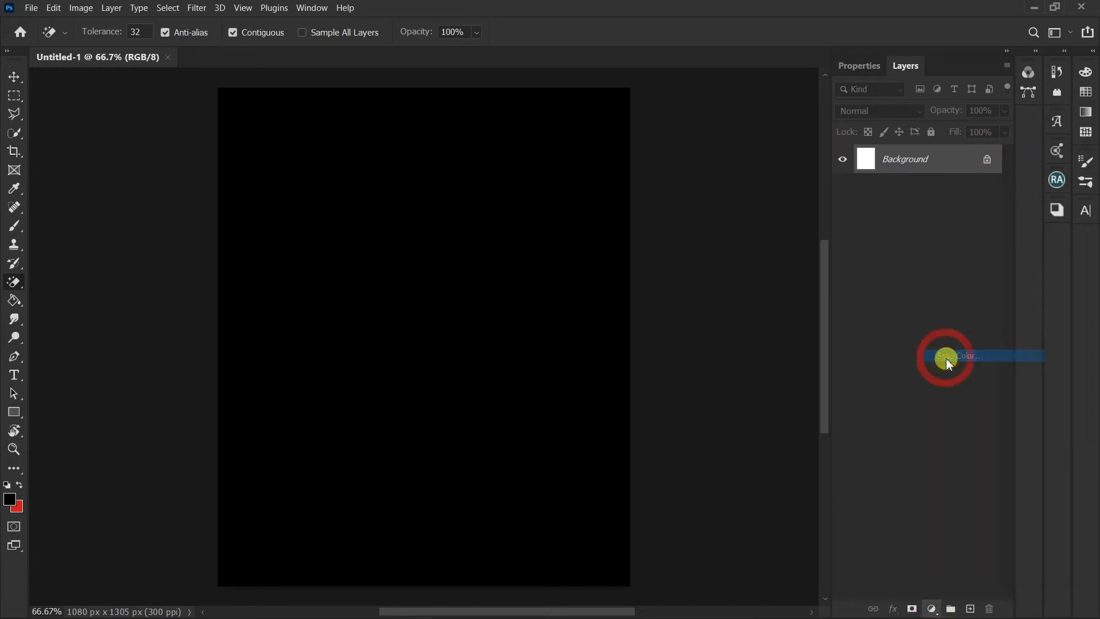
{"action": "left_click", "coordinate": [813, 111]}
{"action": "left_click_drag", "start_coordinate": [789, 96], "coordinate": [793, 121]}
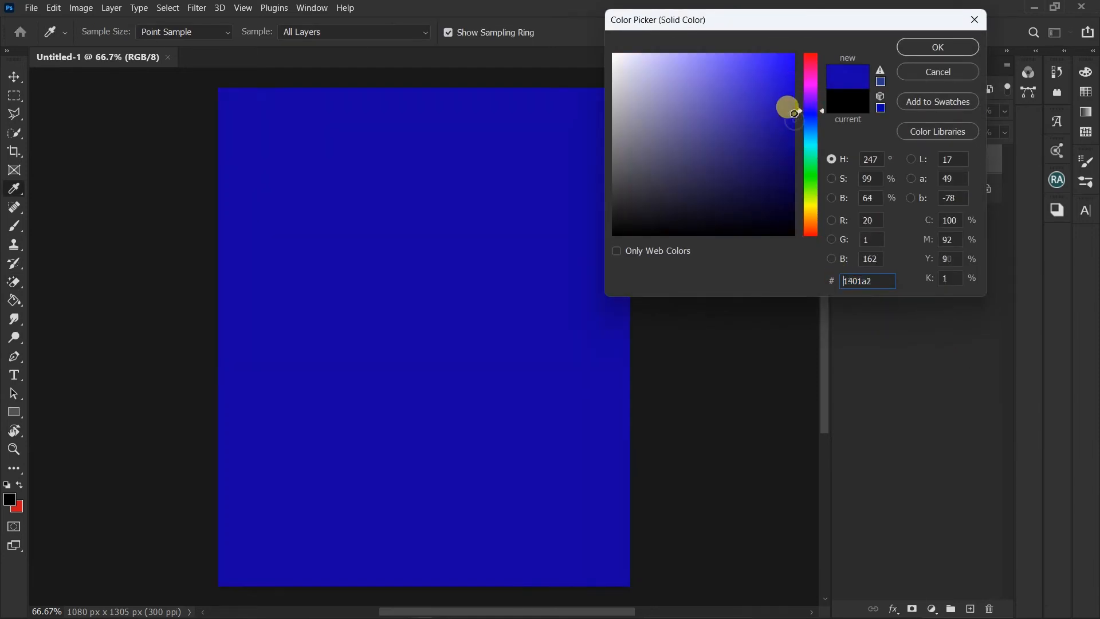
{"action": "left_click", "coordinate": [924, 45]}
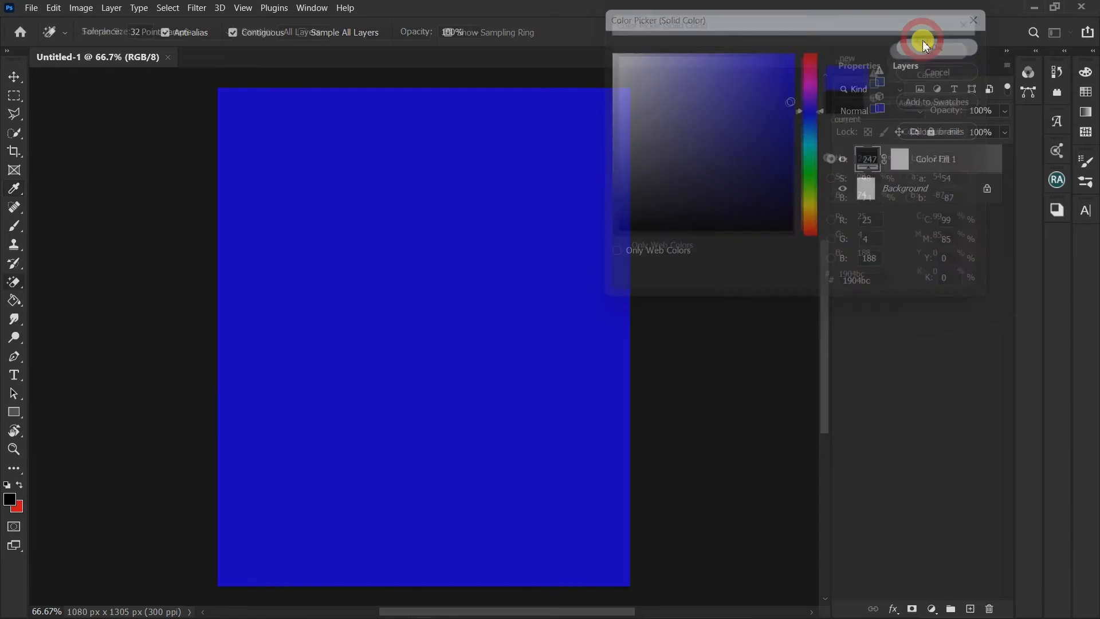
Step: Place the klipartz.com cutout of the man with the boombox as an embedded image, lowered to Y 877.50 px
{"action": "left_click", "coordinate": [26, 7]}
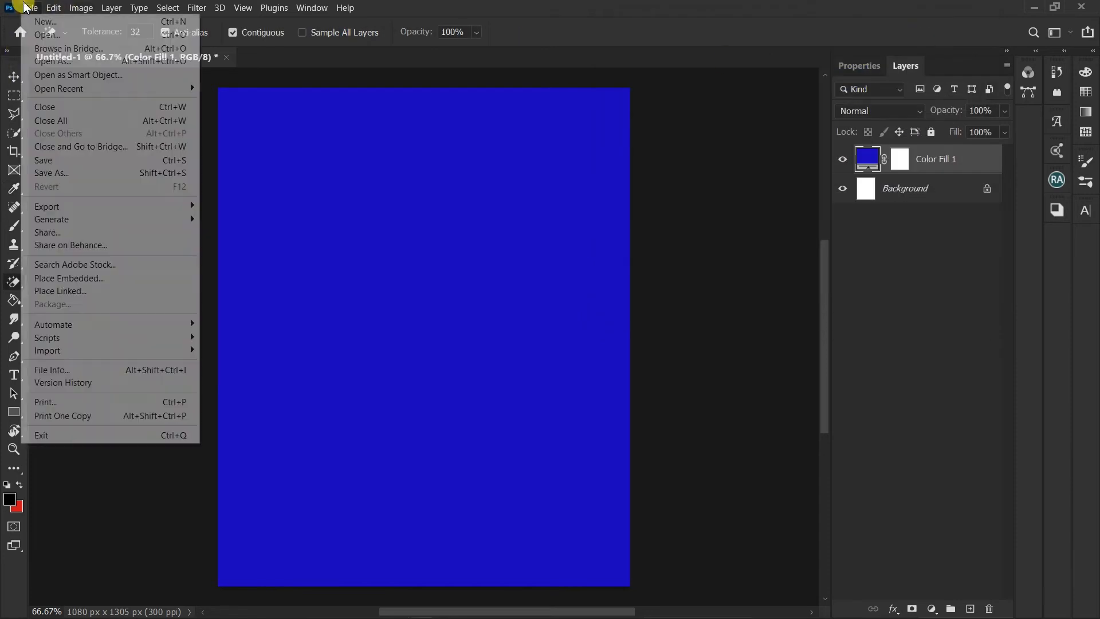
{"action": "left_click", "coordinate": [86, 278]}
{"action": "scroll", "coordinate": [54, 212], "scroll_direction": "down", "scroll_amount": 5}
{"action": "left_click", "coordinate": [54, 222]}
{"action": "scroll", "coordinate": [487, 263], "scroll_direction": "down", "scroll_amount": 4}
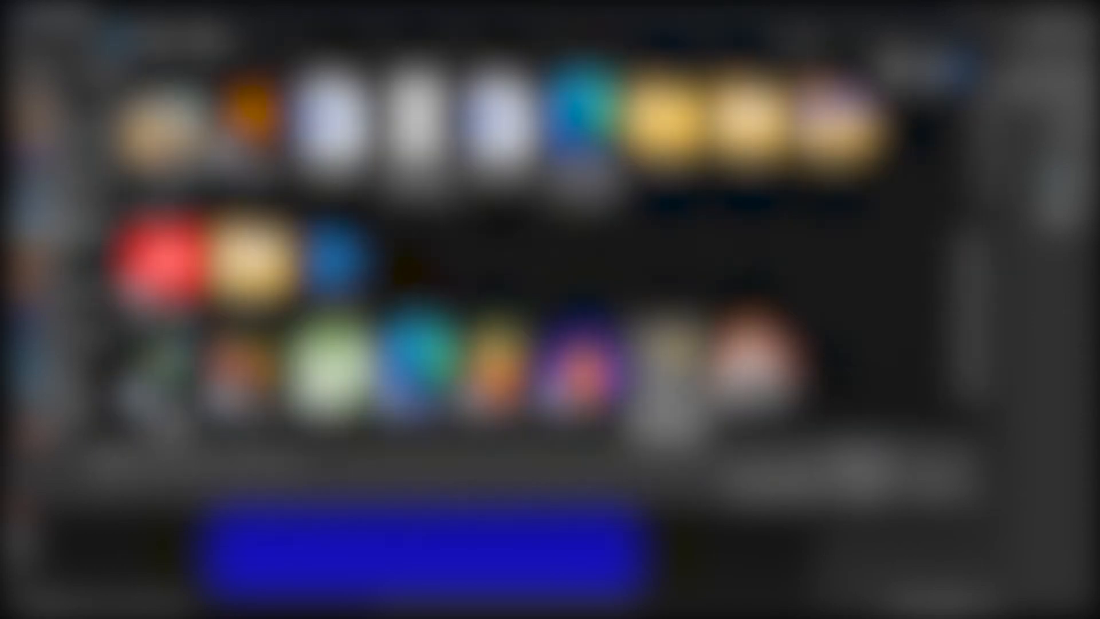
{"action": "double_click", "coordinate": [666, 361]}
{"action": "left_click_drag", "start_coordinate": [496, 183], "coordinate": [493, 270]}
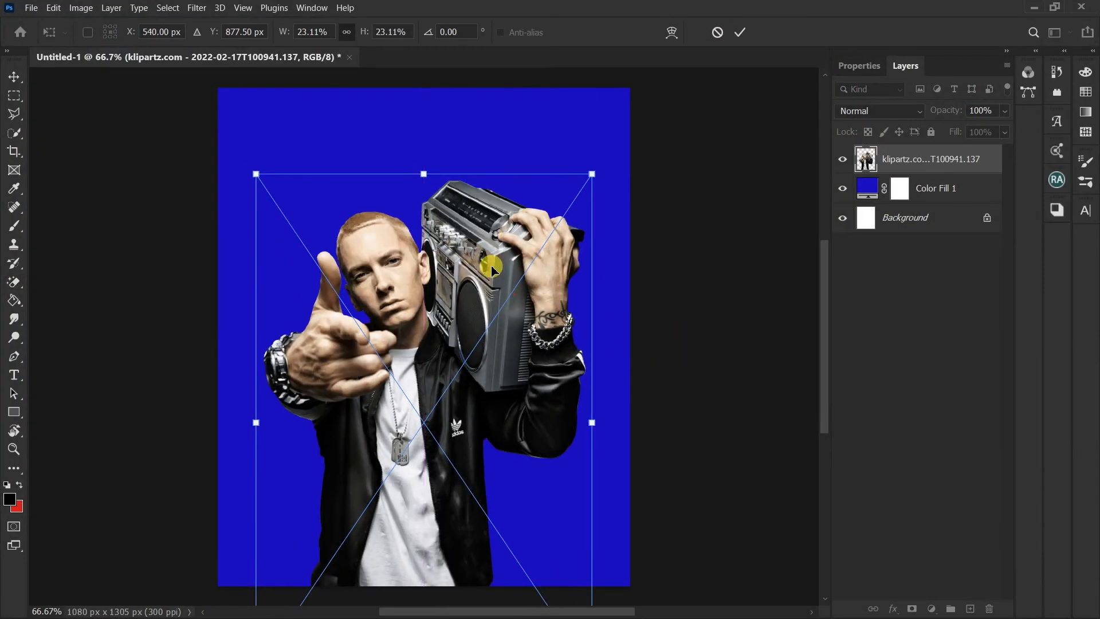
{"action": "key", "text": "Return"}
{"action": "key", "text": "e"}
{"action": "scroll", "coordinate": [456, 278], "scroll_direction": "down", "scroll_amount": 3}
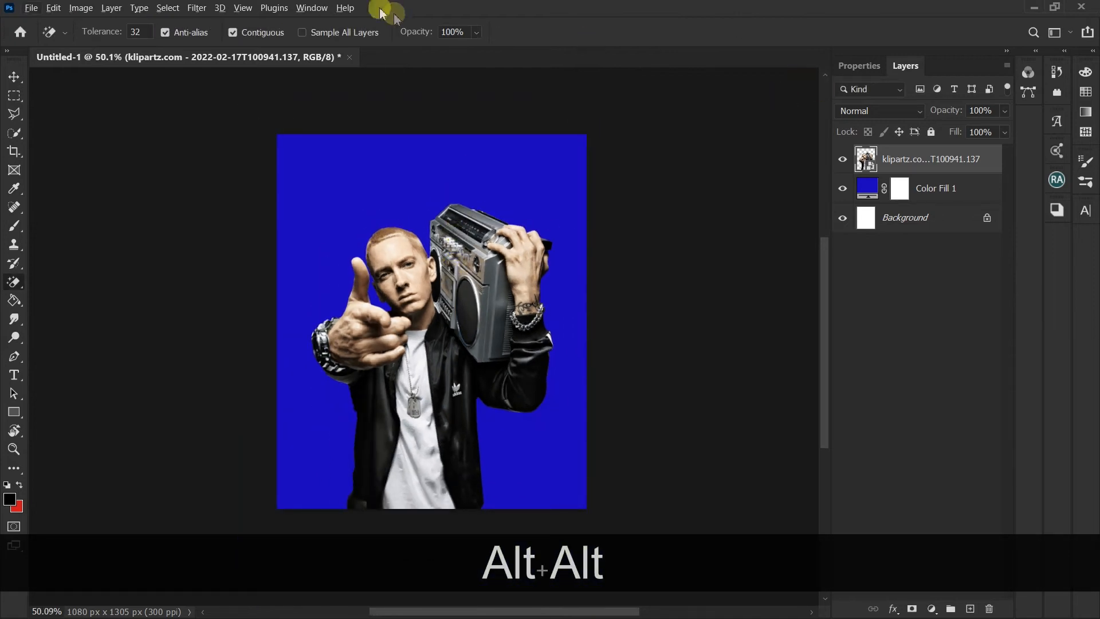
Step: In Camera Raw Filter, set the cutout's Texture to +52, Clarity to +39 and Dehaze to +66, and raise its Saturation slightly
{"action": "left_click", "coordinate": [205, 6]}
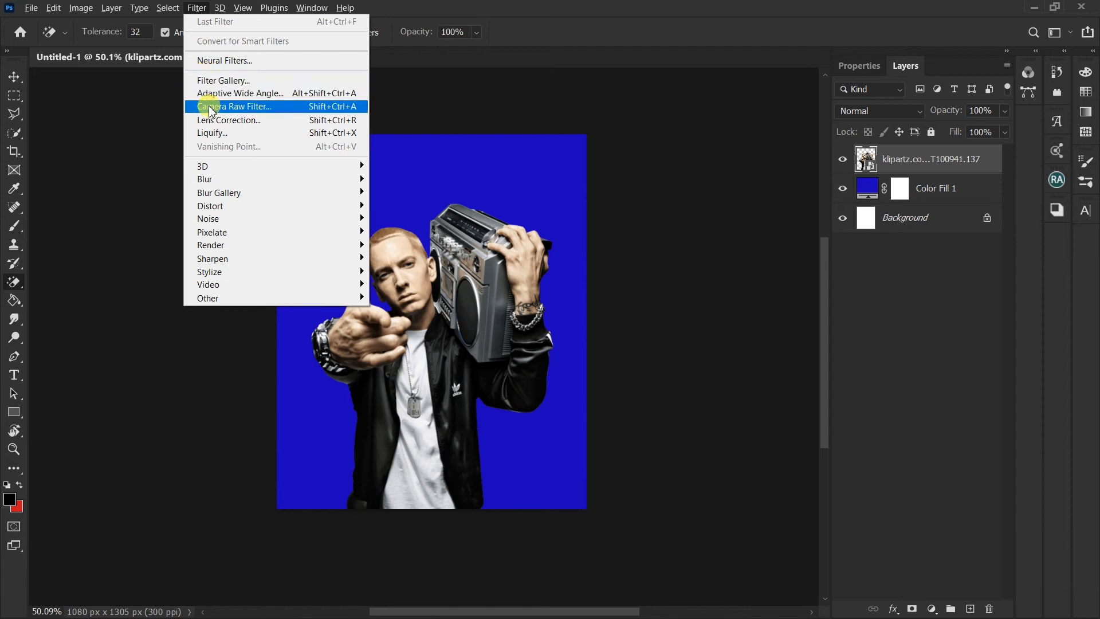
{"action": "left_click", "coordinate": [215, 105]}
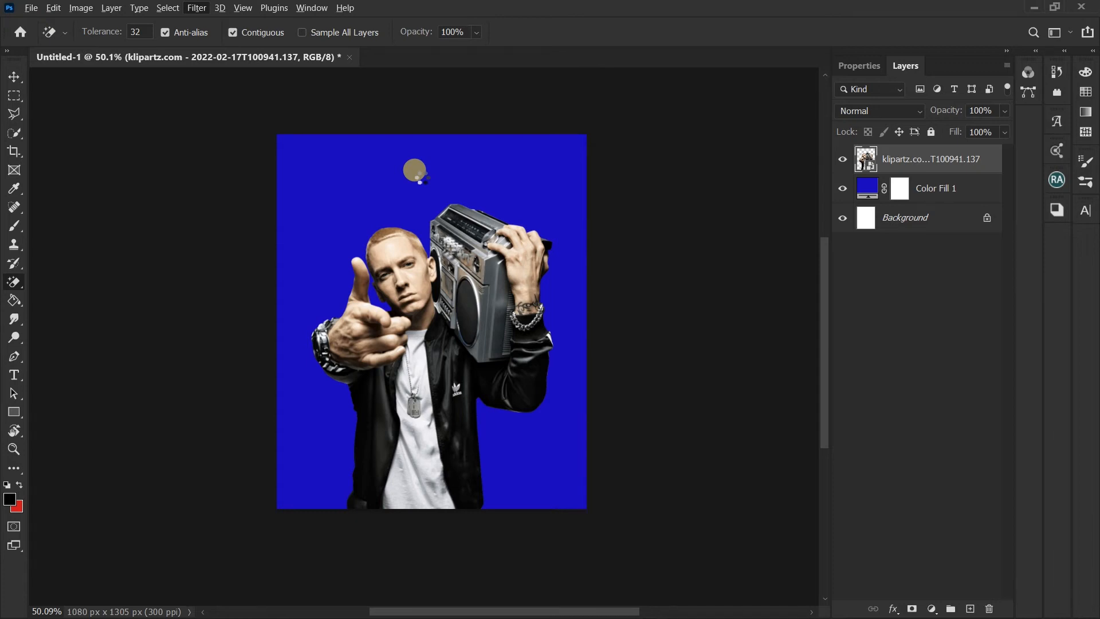
{"action": "key", "text": "shift+ctrl+a"}
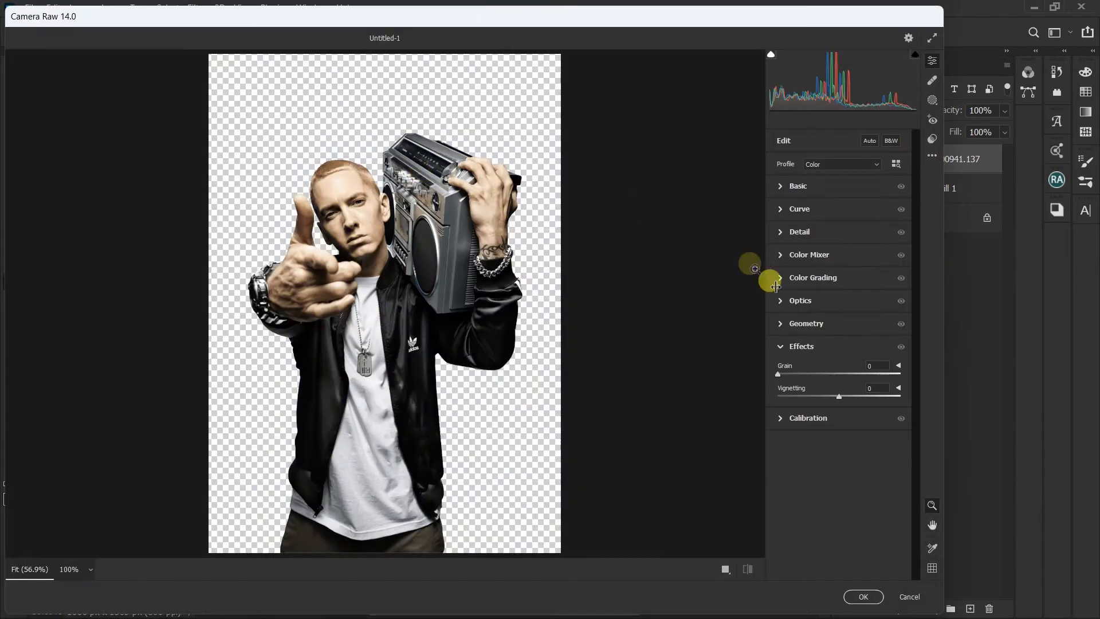
{"action": "left_click", "coordinate": [803, 185]}
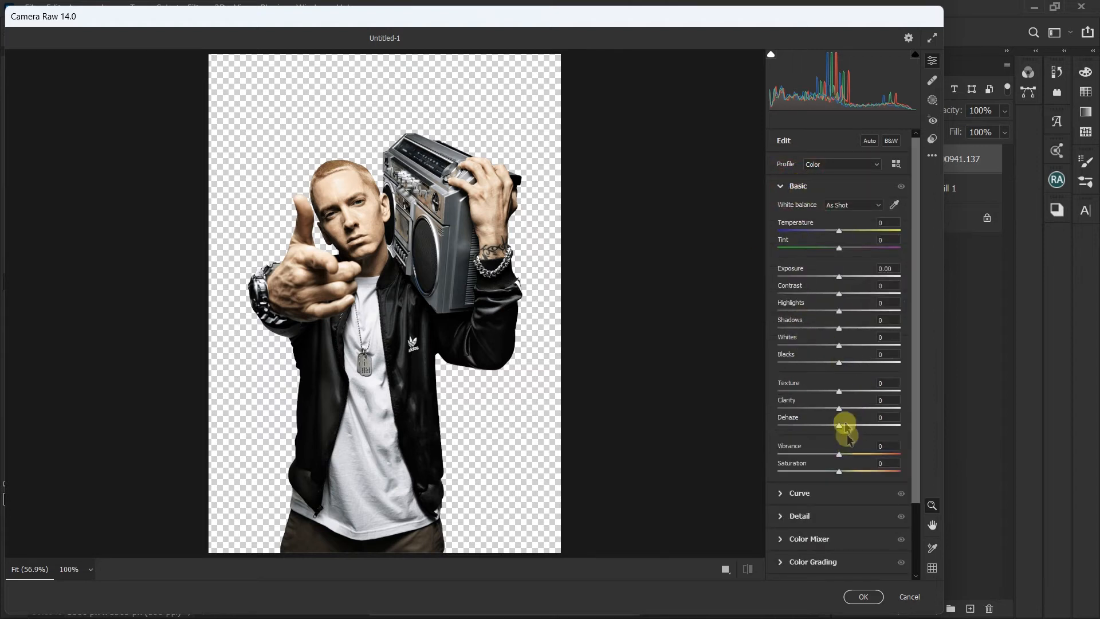
{"action": "left_click_drag", "start_coordinate": [838, 412], "coordinate": [874, 392]}
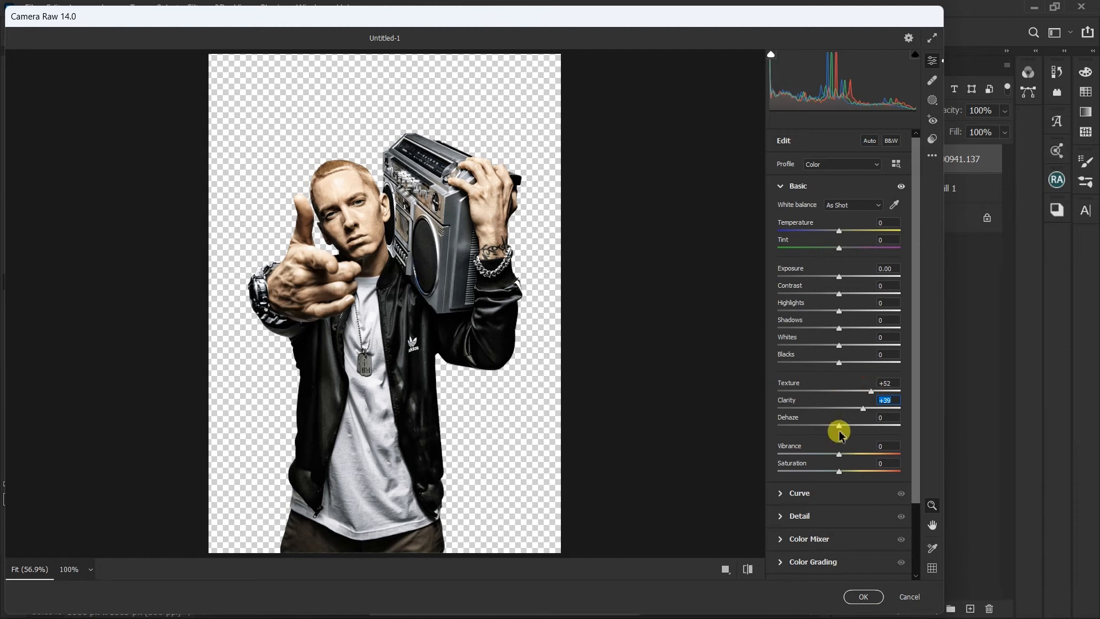
{"action": "left_click_drag", "start_coordinate": [839, 426], "coordinate": [879, 425]}
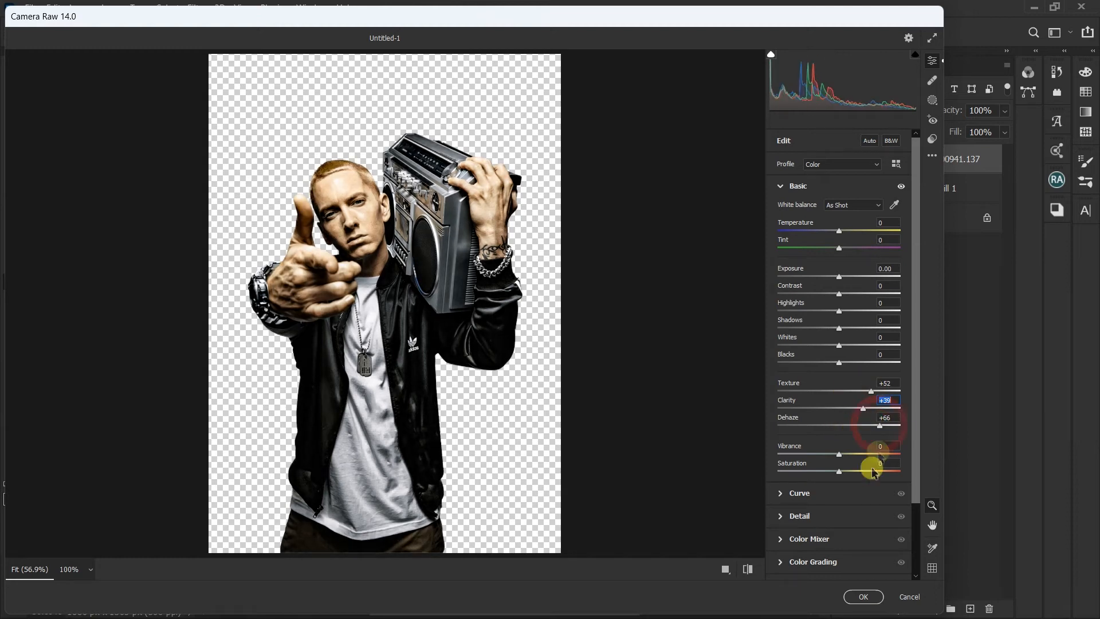
{"action": "left_click_drag", "start_coordinate": [841, 470], "coordinate": [858, 470]}
Step: Color grade midtones to hue 280, saturation 25, shadows to hue 249, saturation 73, and highlights to hue 256, saturation 100
{"action": "left_click", "coordinate": [809, 562]}
{"action": "left_click_drag", "start_coordinate": [839, 359], "coordinate": [843, 366]}
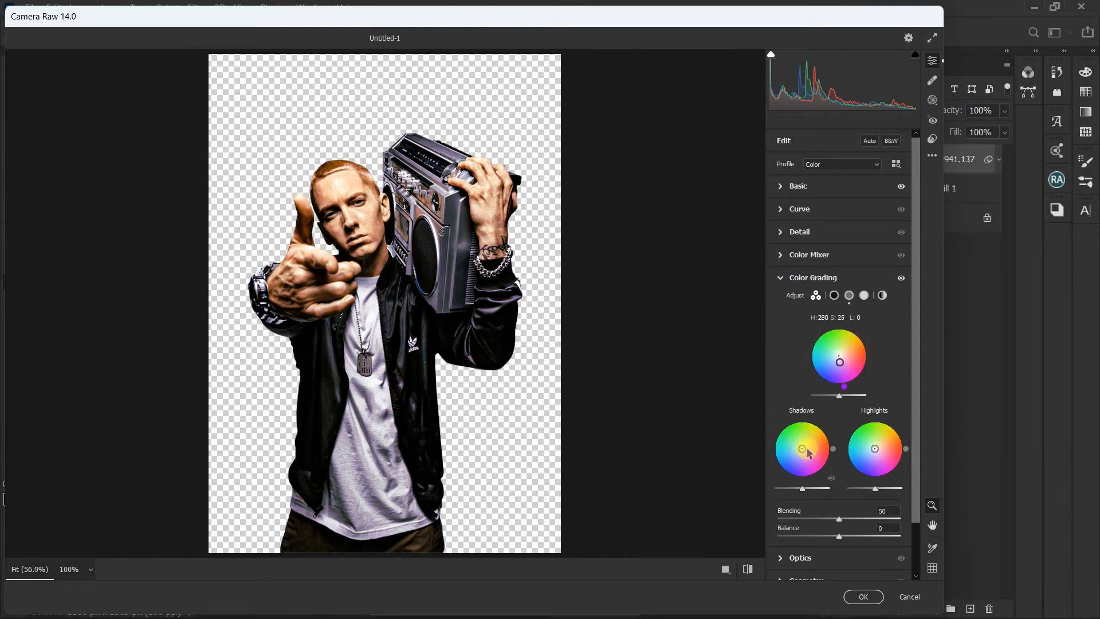
{"action": "left_click_drag", "start_coordinate": [802, 448], "coordinate": [796, 465]}
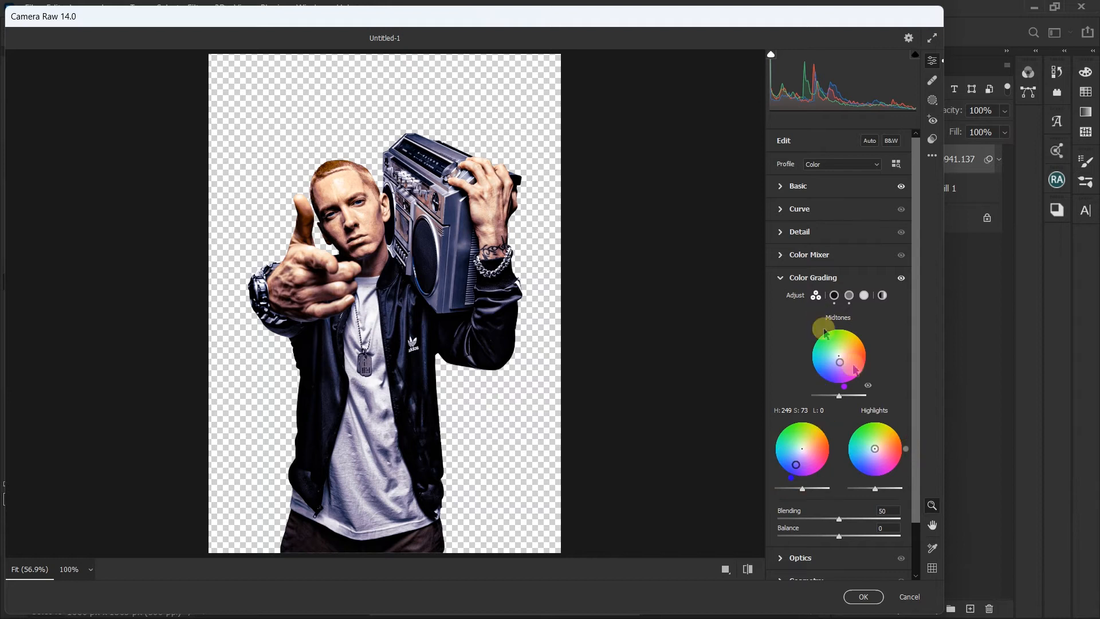
{"action": "left_click_drag", "start_coordinate": [876, 453], "coordinate": [862, 466]}
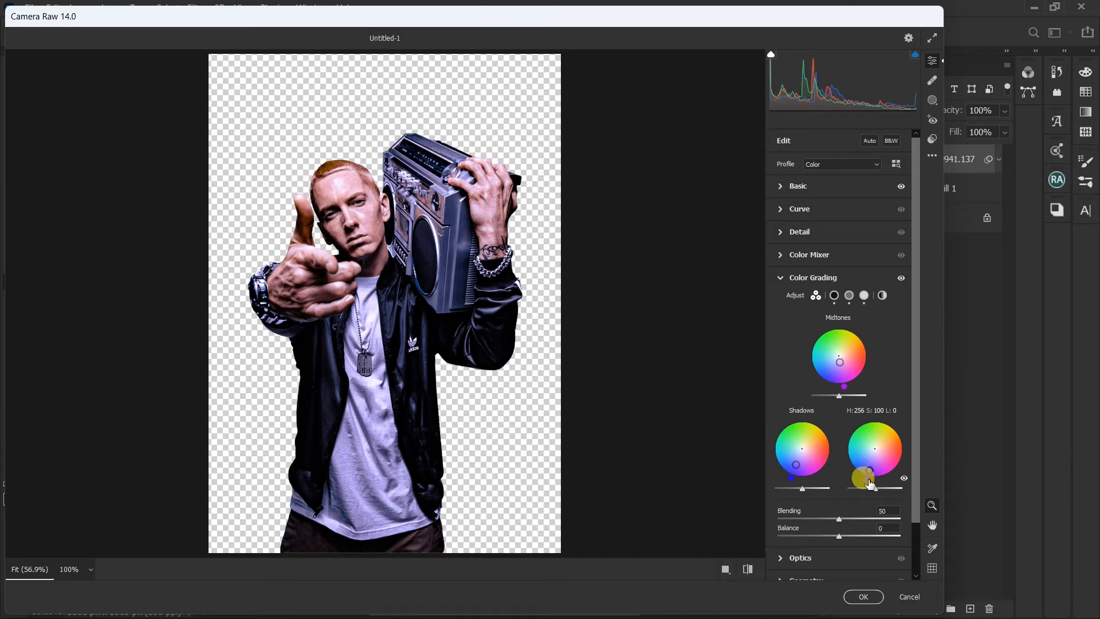
{"action": "left_click", "coordinate": [863, 596]}
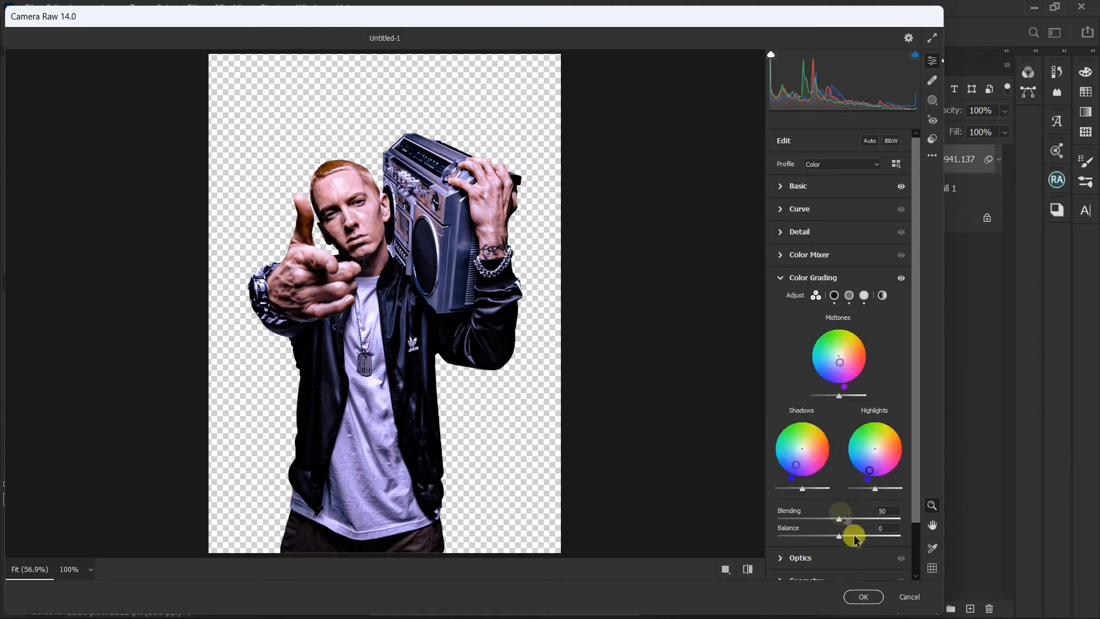
Step: Set Sharpening to 41, compare the before and after views, and apply the Camera Raw filter
{"action": "scroll", "coordinate": [842, 509], "scroll_direction": "down", "scroll_amount": 2}
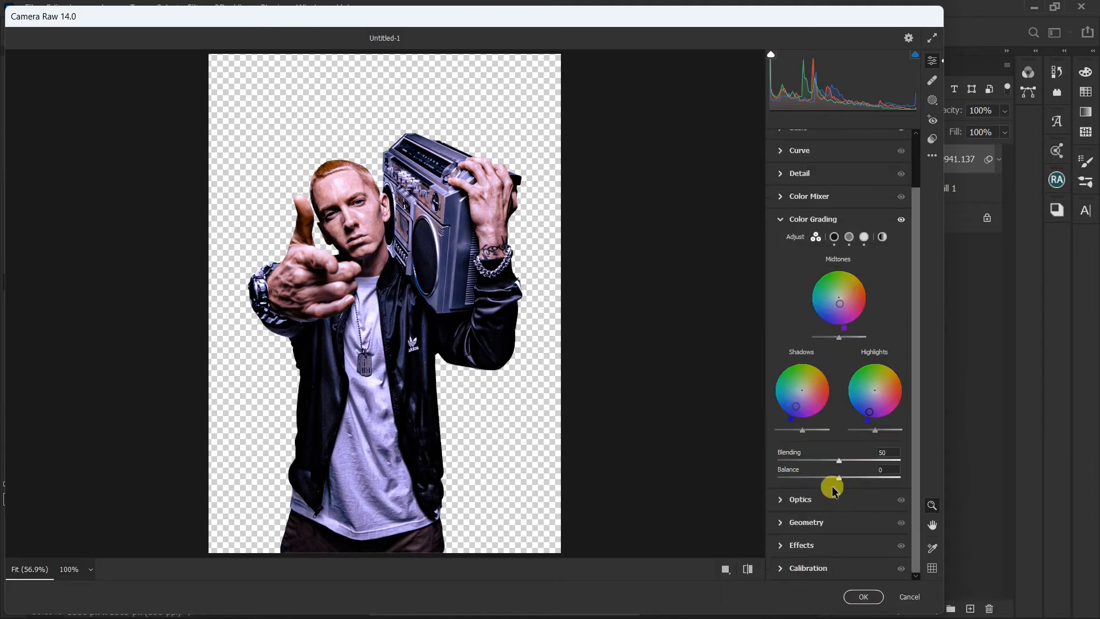
{"action": "left_click", "coordinate": [801, 544]}
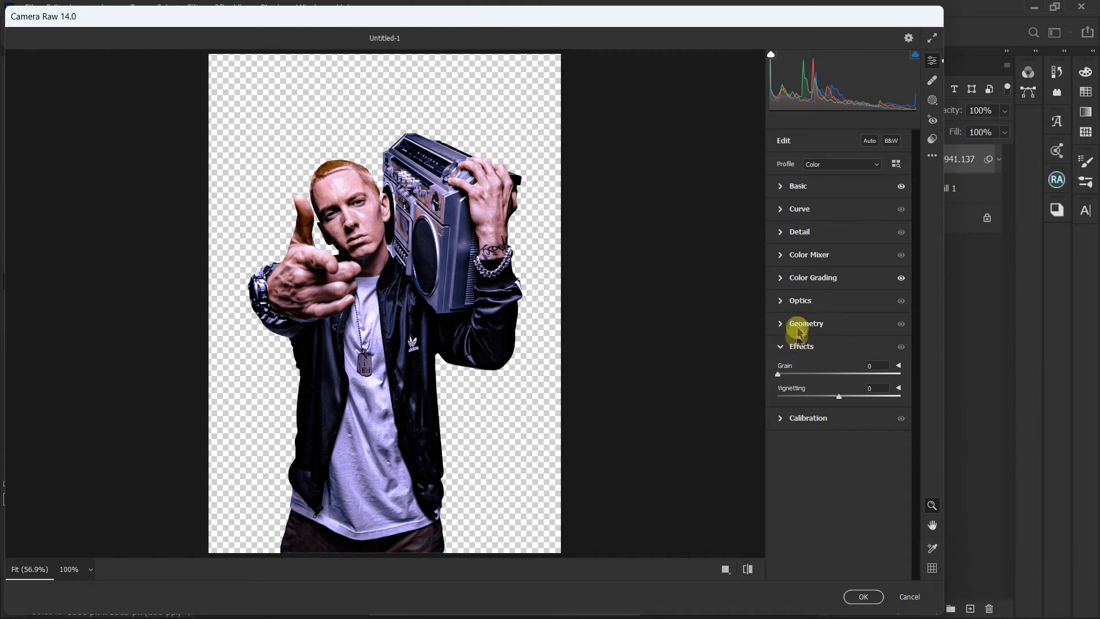
{"action": "left_click", "coordinate": [797, 233]}
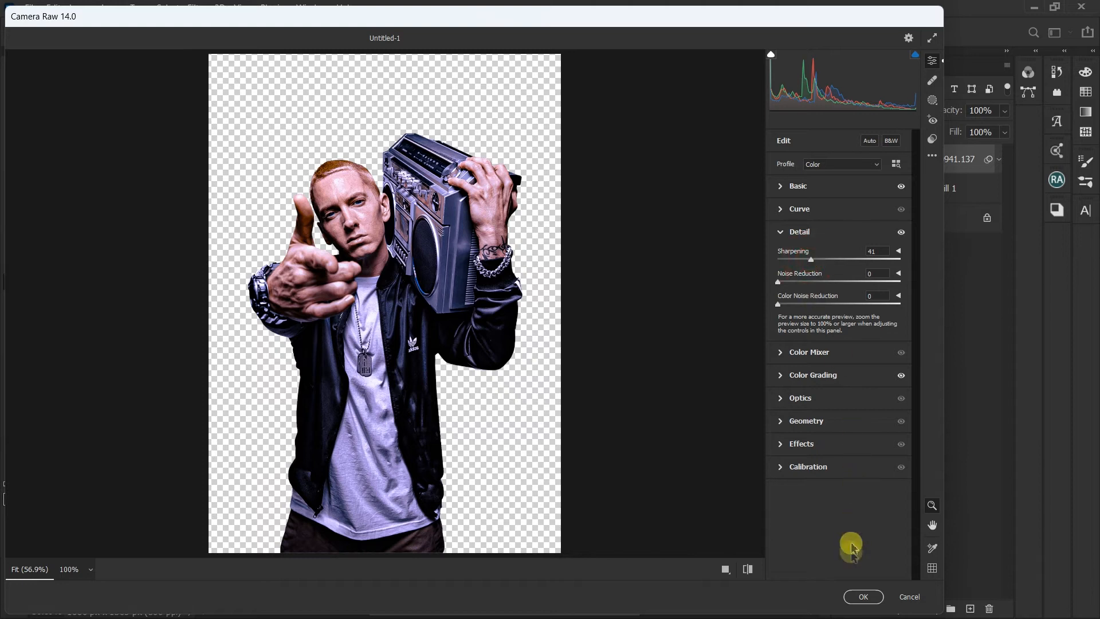
{"action": "left_click", "coordinate": [725, 570]}
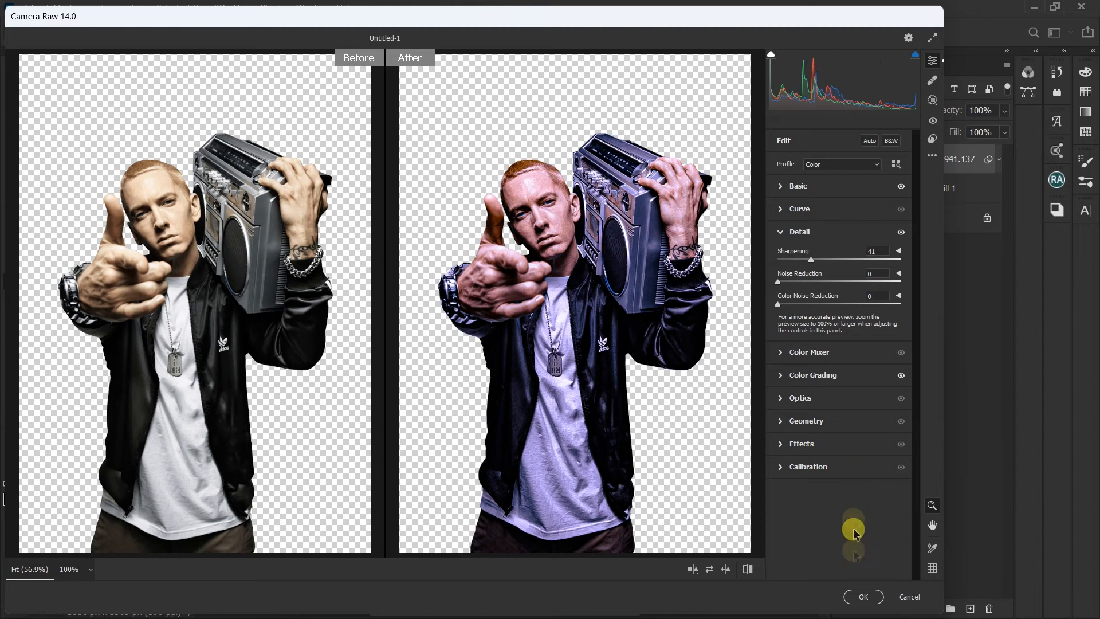
{"action": "left_click", "coordinate": [853, 596]}
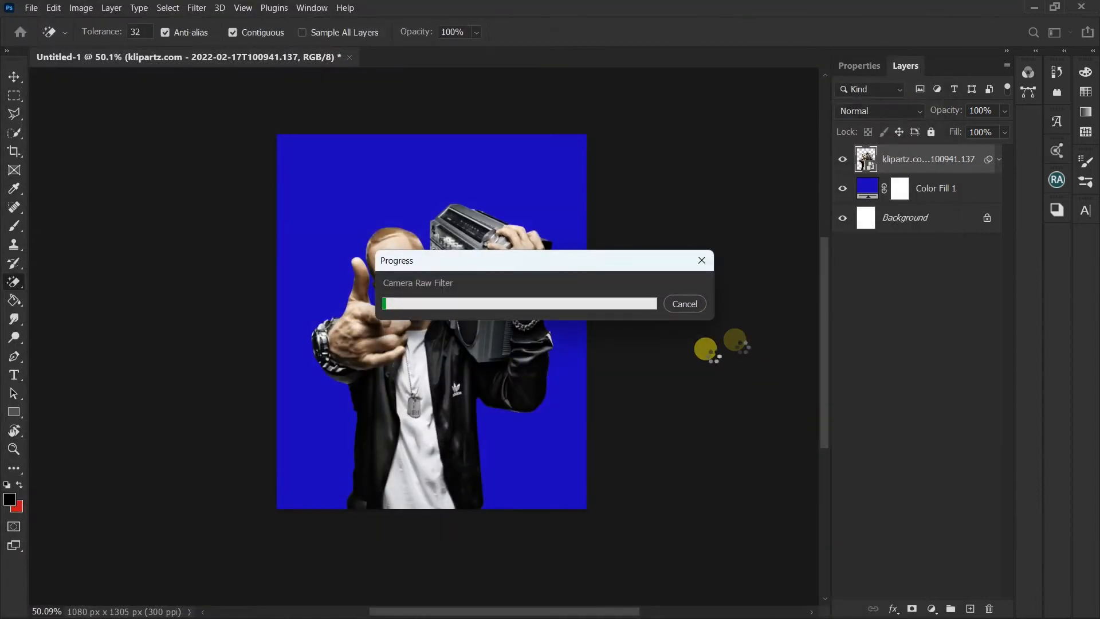
Step: Move the man cutout slightly lower on the canvas
{"action": "left_click", "coordinate": [14, 75]}
{"action": "scroll", "coordinate": [319, 312], "scroll_direction": "up", "scroll_amount": 4}
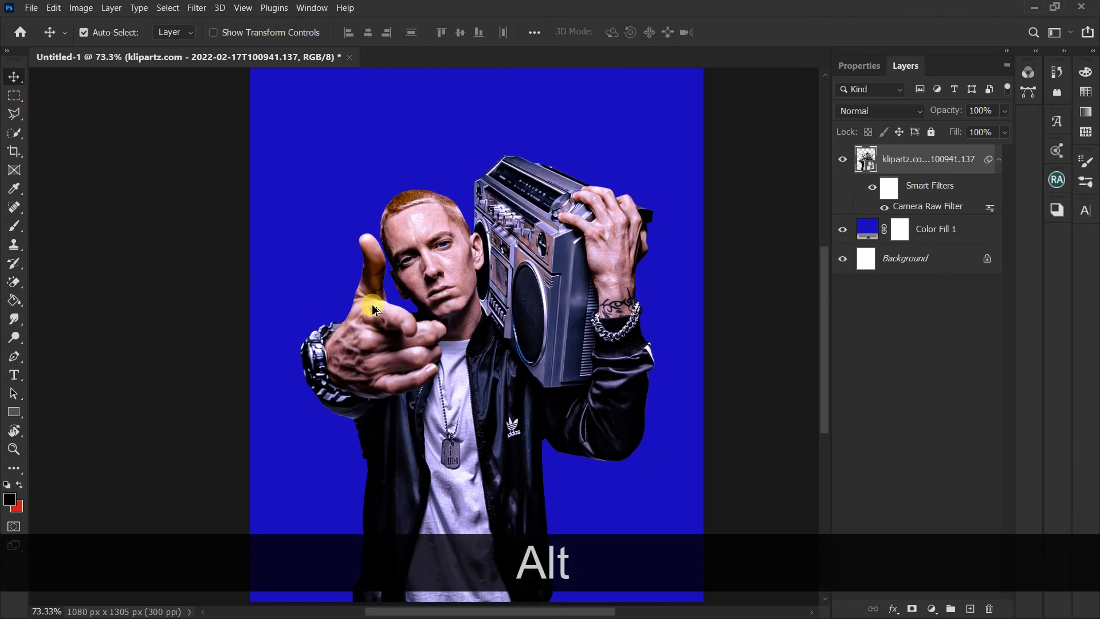
{"action": "left_click_drag", "start_coordinate": [456, 275], "coordinate": [450, 300]}
{"action": "scroll", "coordinate": [451, 300], "scroll_direction": "down", "scroll_amount": 2}
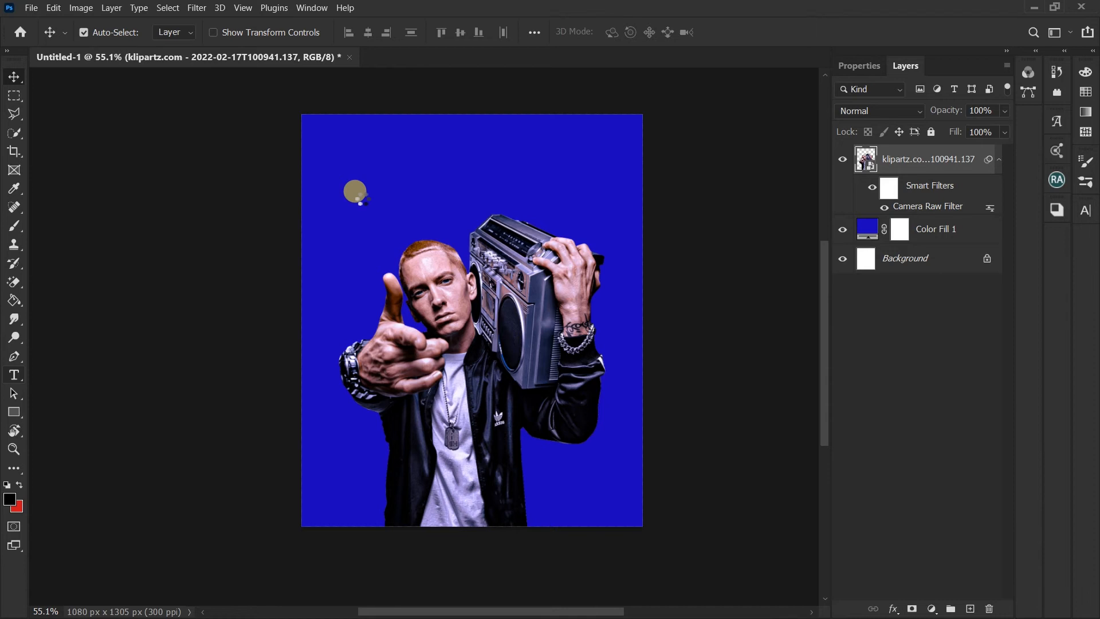
Step: Add the yellow text "FRIDAY" in Akira Expanded Super Bold, 16 pt, in the upper part of the canvas
{"action": "key", "text": "t"}
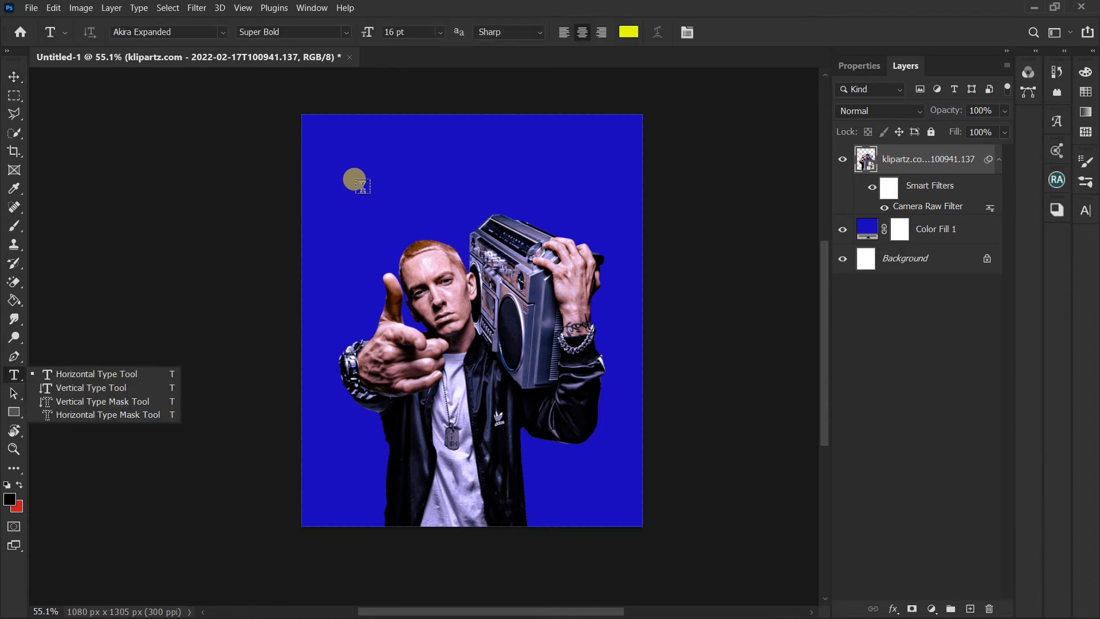
{"action": "left_click", "coordinate": [362, 184]}
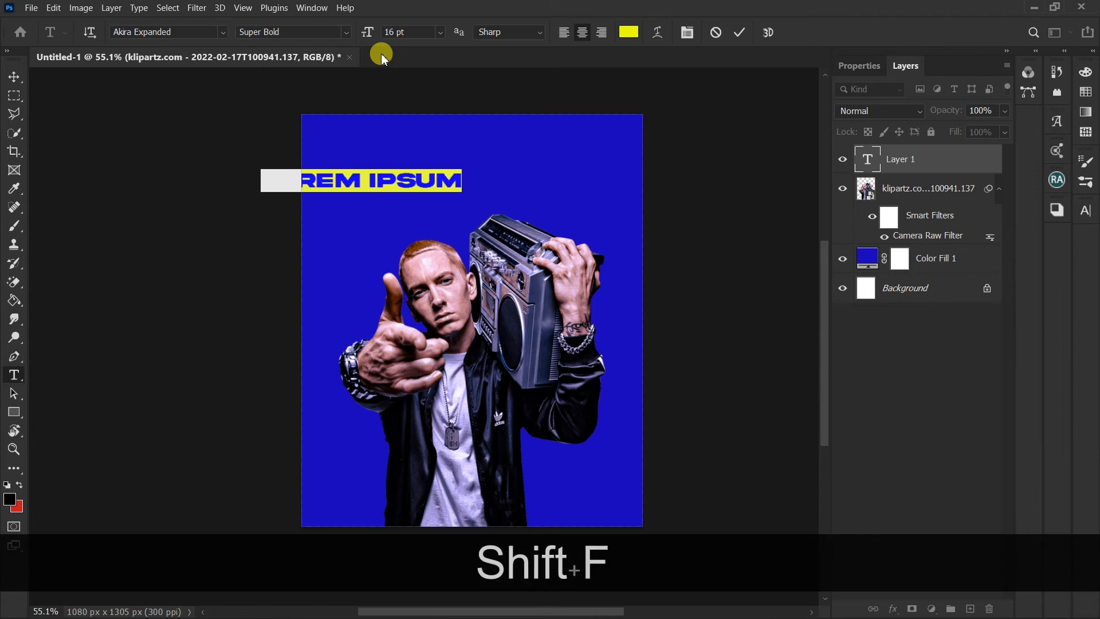
{"action": "type", "text": "FRIDAY"}
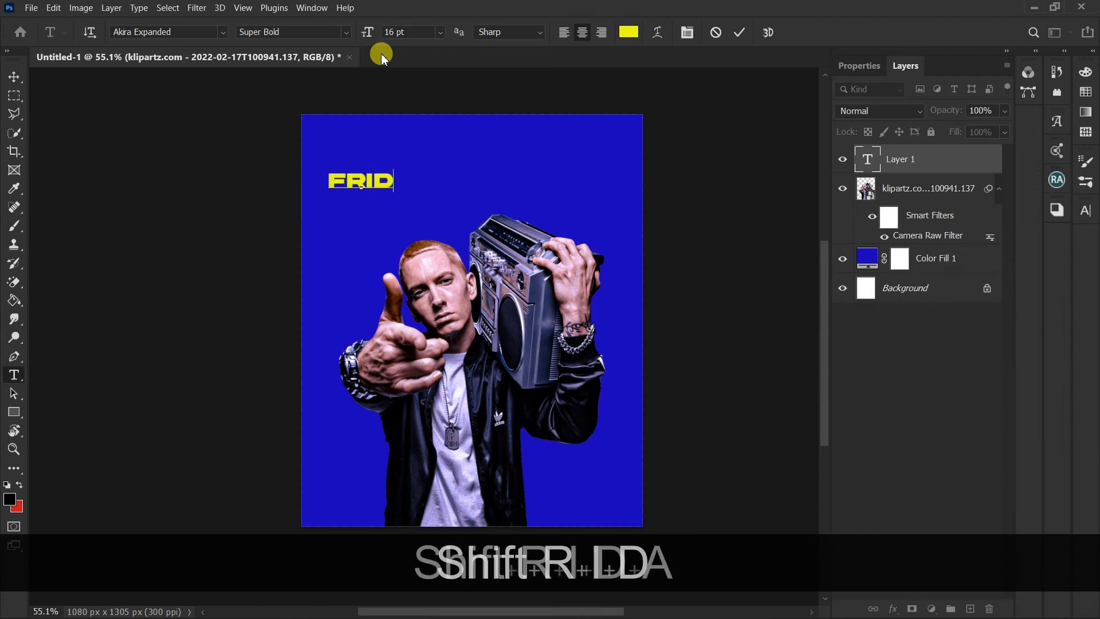
{"action": "left_click", "coordinate": [740, 36]}
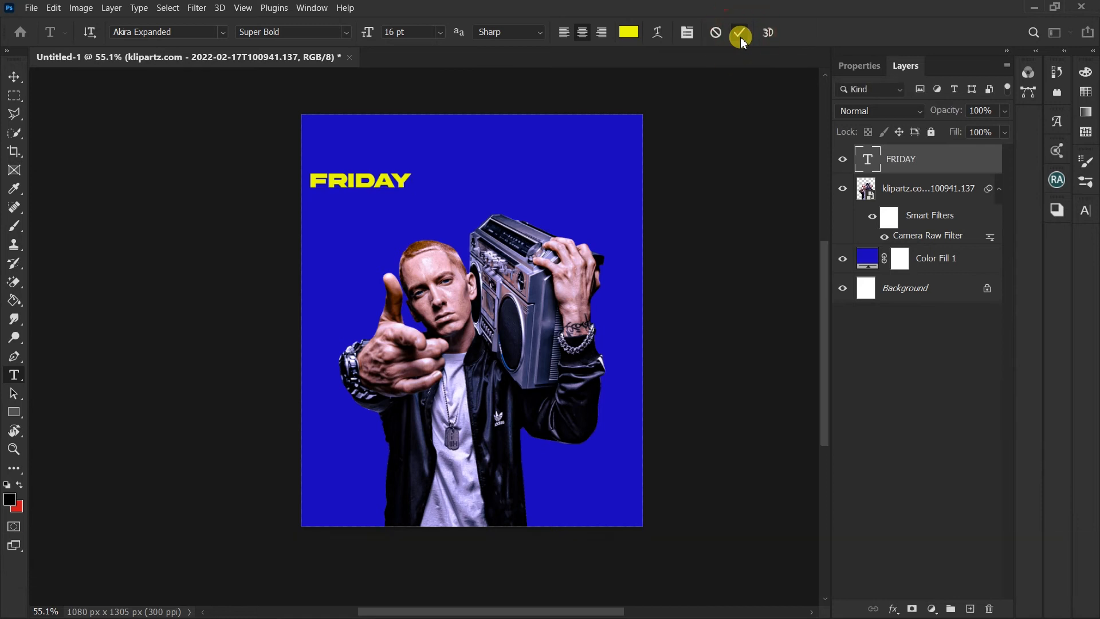
Step: Center the FRIDAY text horizontally, scale it to 235.75%, and position it just above the man's head
{"action": "left_click", "coordinate": [15, 78]}
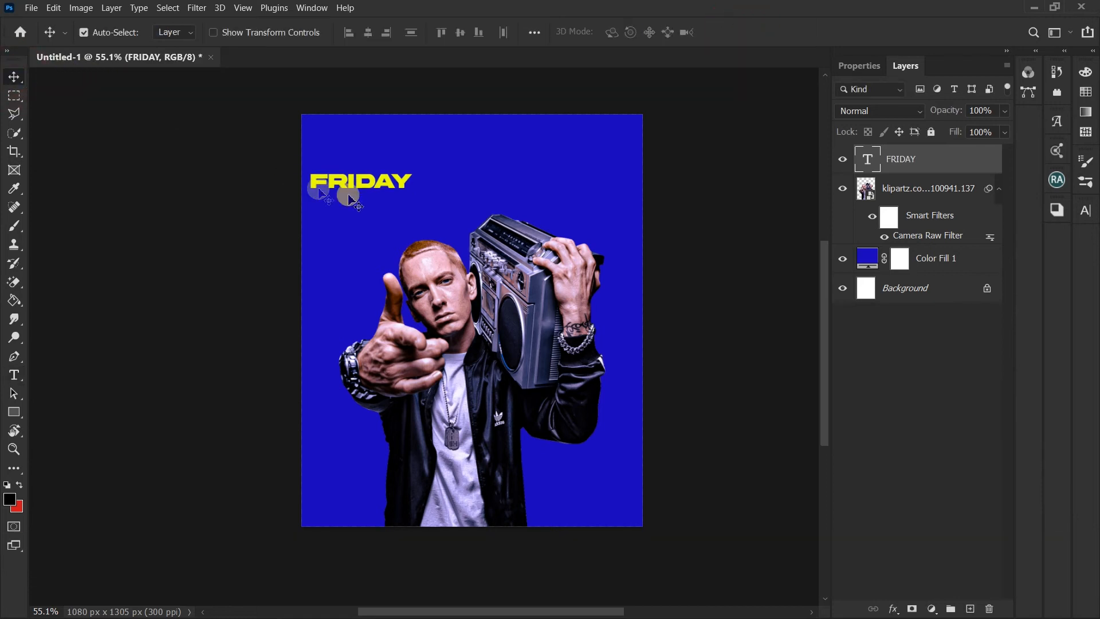
{"action": "left_click_drag", "start_coordinate": [360, 189], "coordinate": [472, 300]}
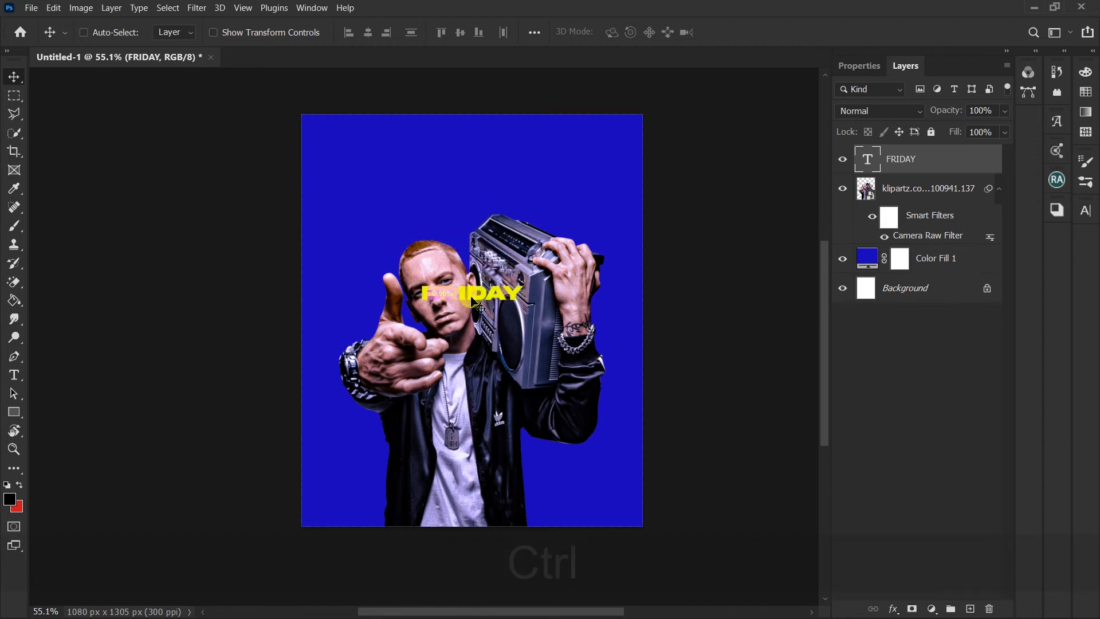
{"action": "key", "text": "ctrl+t"}
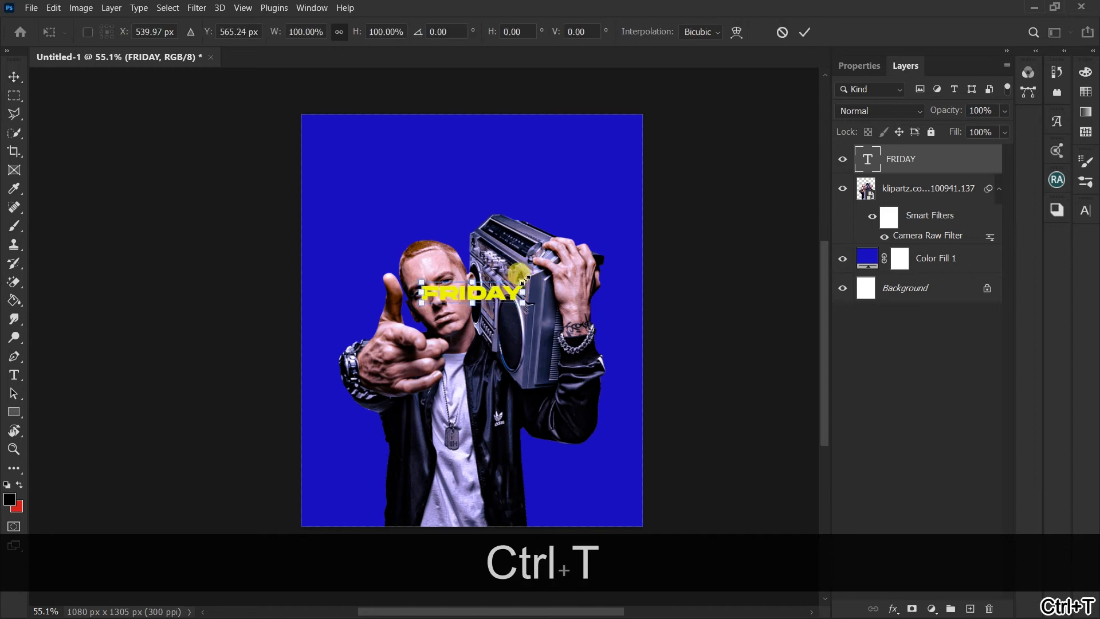
{"action": "left_click_drag", "start_coordinate": [522, 281], "coordinate": [590, 241]}
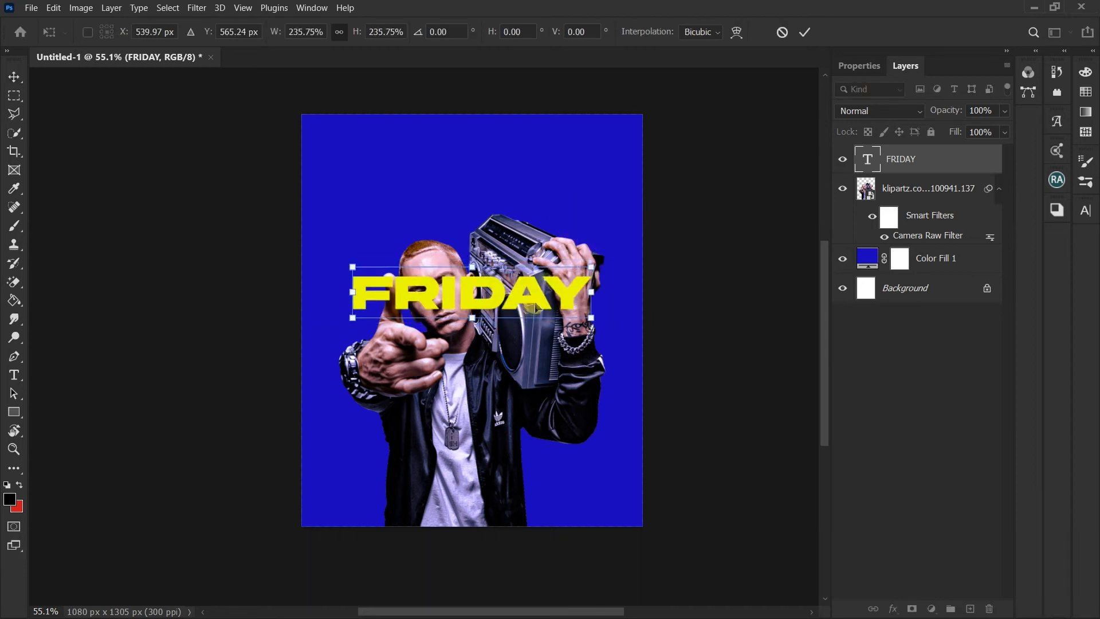
{"action": "left_click_drag", "start_coordinate": [533, 309], "coordinate": [531, 237]}
{"action": "key", "text": "Return"}
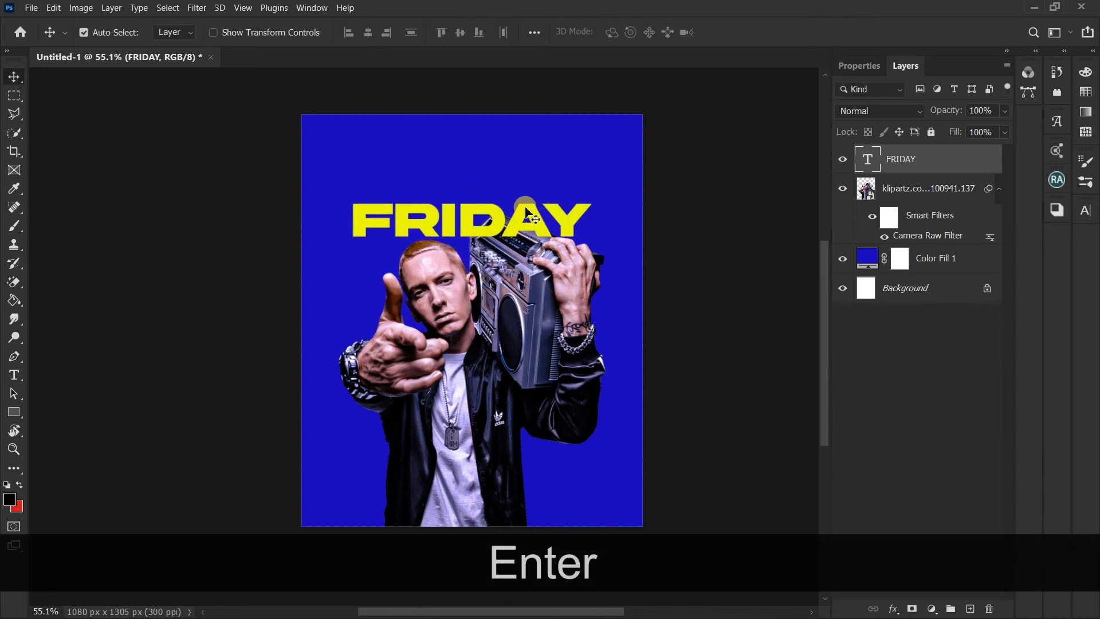
Step: Duplicate the yellow FRIDAY text twice, placing one copy directly above the original and one directly below it
{"action": "key", "text": "alt"}
{"action": "left_click_drag", "start_coordinate": [495, 218], "coordinate": [502, 182]}
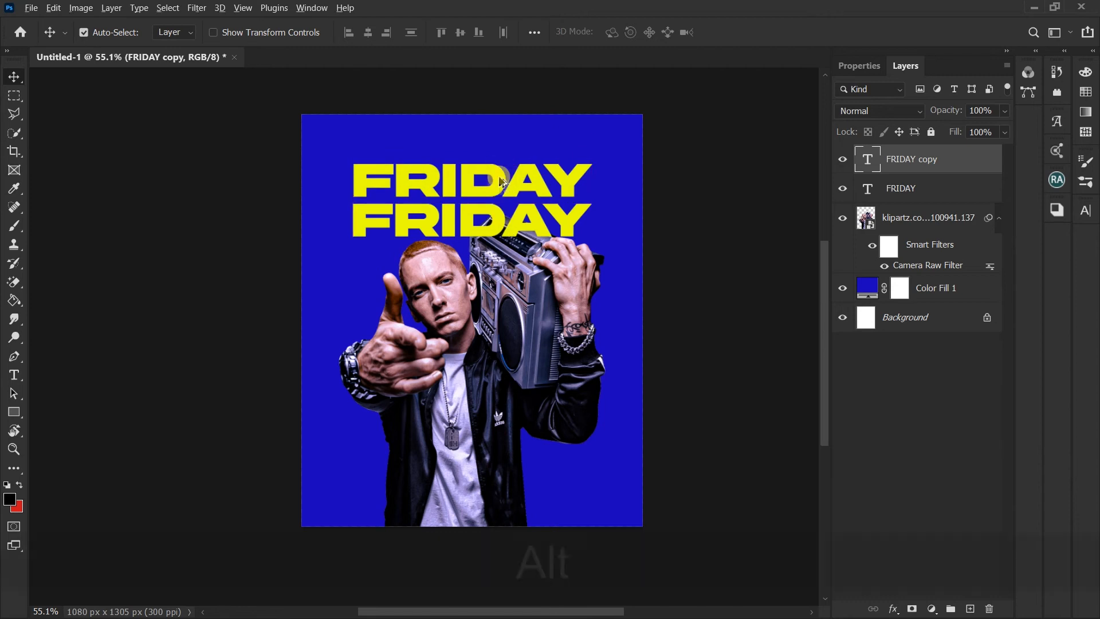
{"action": "key", "text": "alt"}
{"action": "left_click_drag", "start_coordinate": [500, 187], "coordinate": [502, 264]}
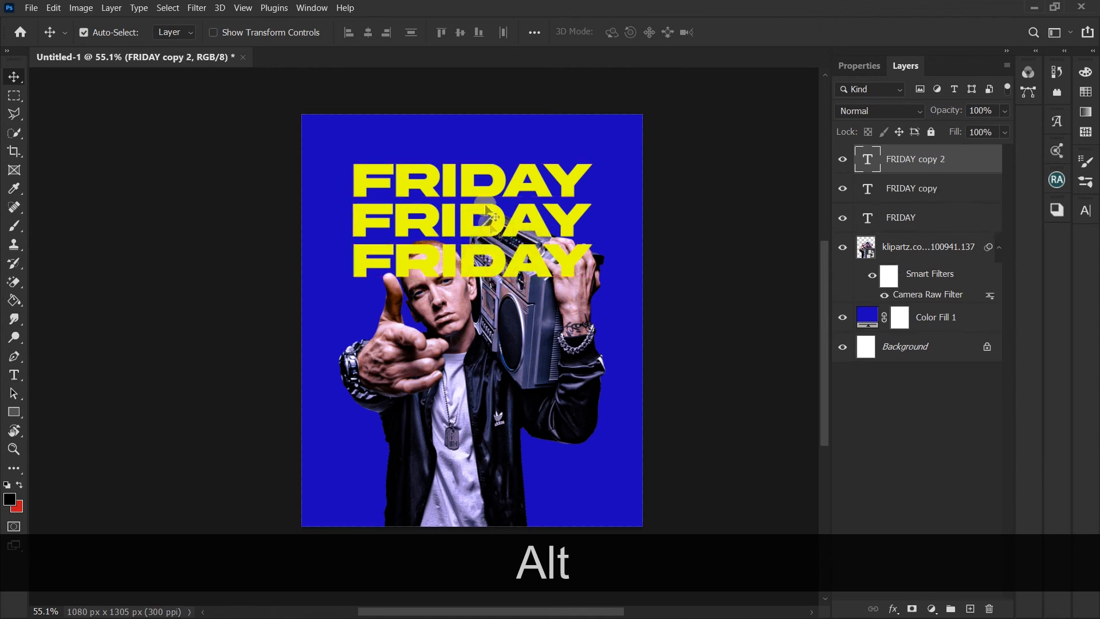
Step: Change the text color of the uppermost FRIDAY line to white
{"action": "left_click", "coordinate": [469, 179]}
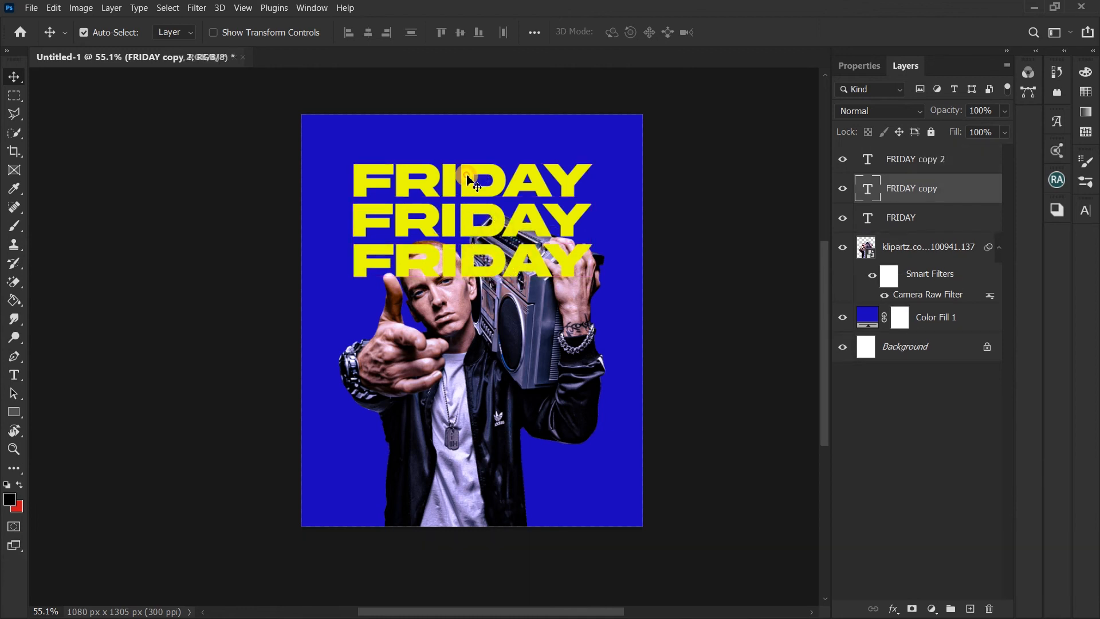
{"action": "left_click", "coordinate": [14, 375]}
{"action": "left_click", "coordinate": [630, 32]}
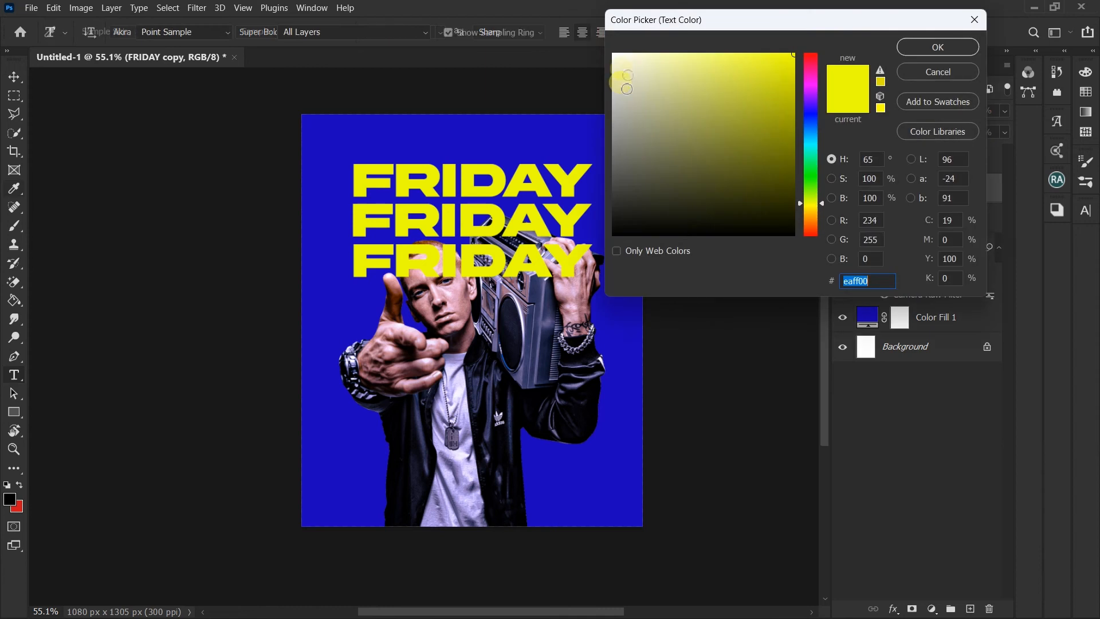
{"action": "left_click", "coordinate": [613, 54]}
{"action": "left_click", "coordinate": [930, 43]}
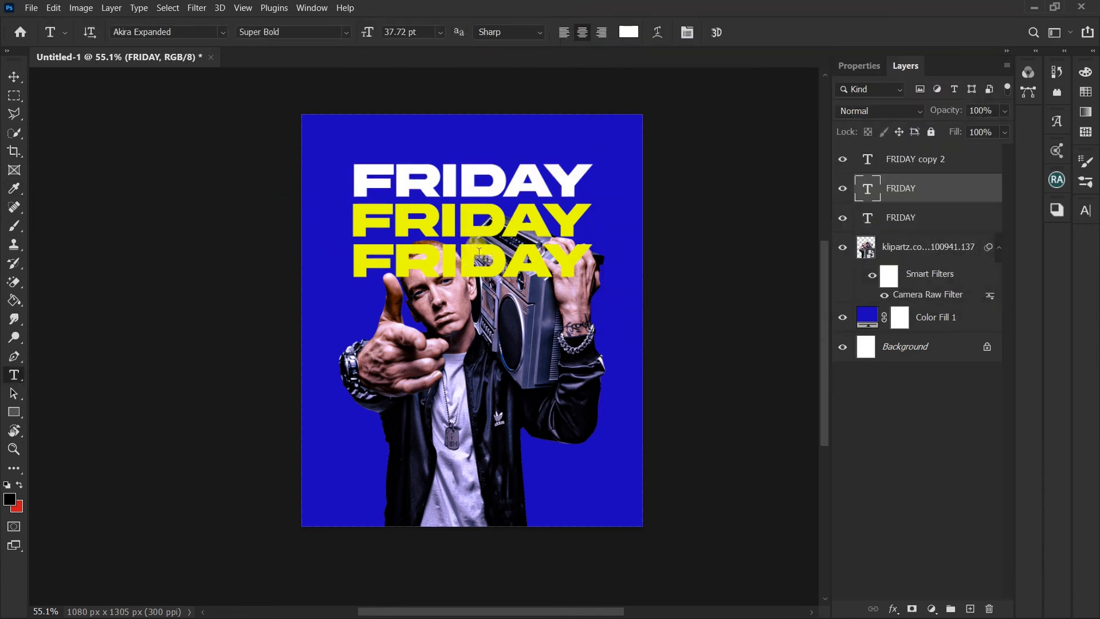
Step: Recolor the lowest FRIDAY line white (ffffff), sampling the color from the uppermost line
{"action": "left_click_drag", "start_coordinate": [582, 259], "coordinate": [304, 264]}
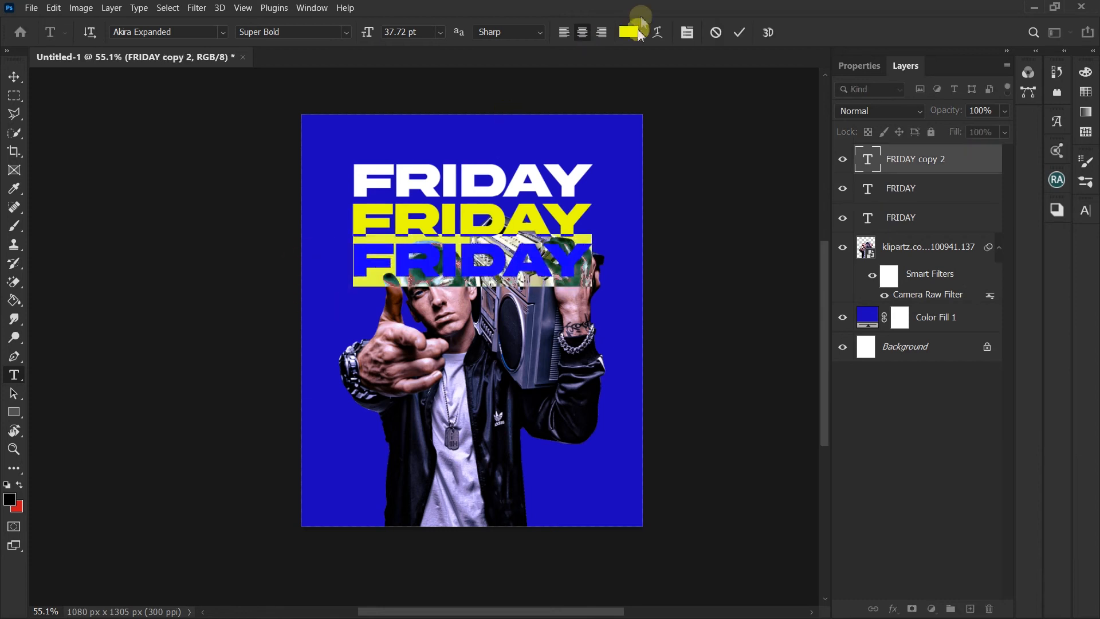
{"action": "left_click", "coordinate": [635, 32]}
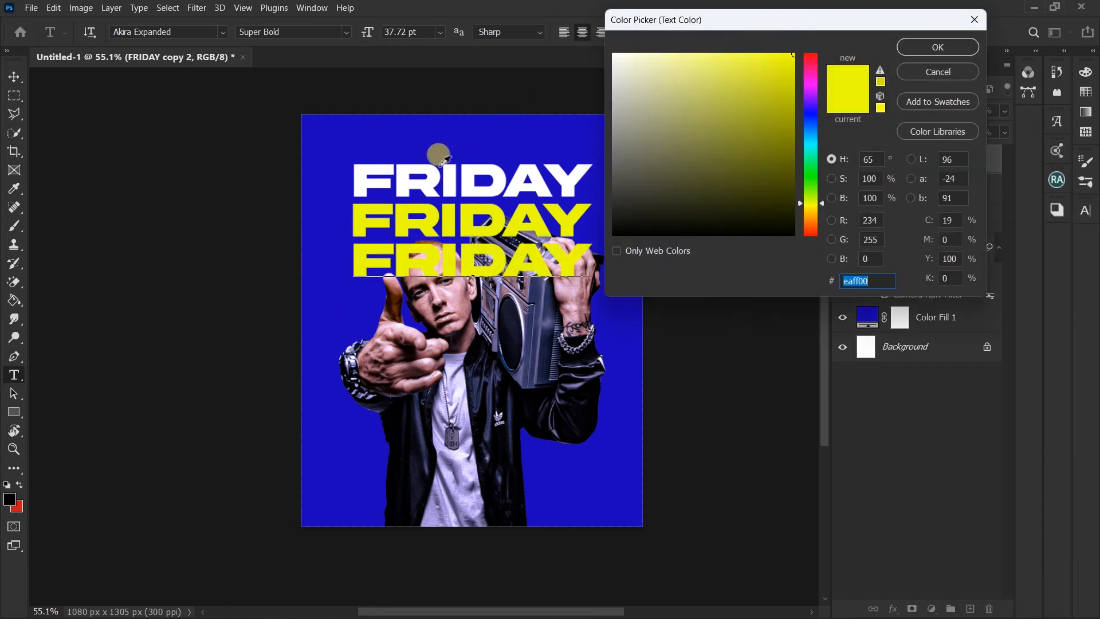
{"action": "left_click", "coordinate": [467, 168]}
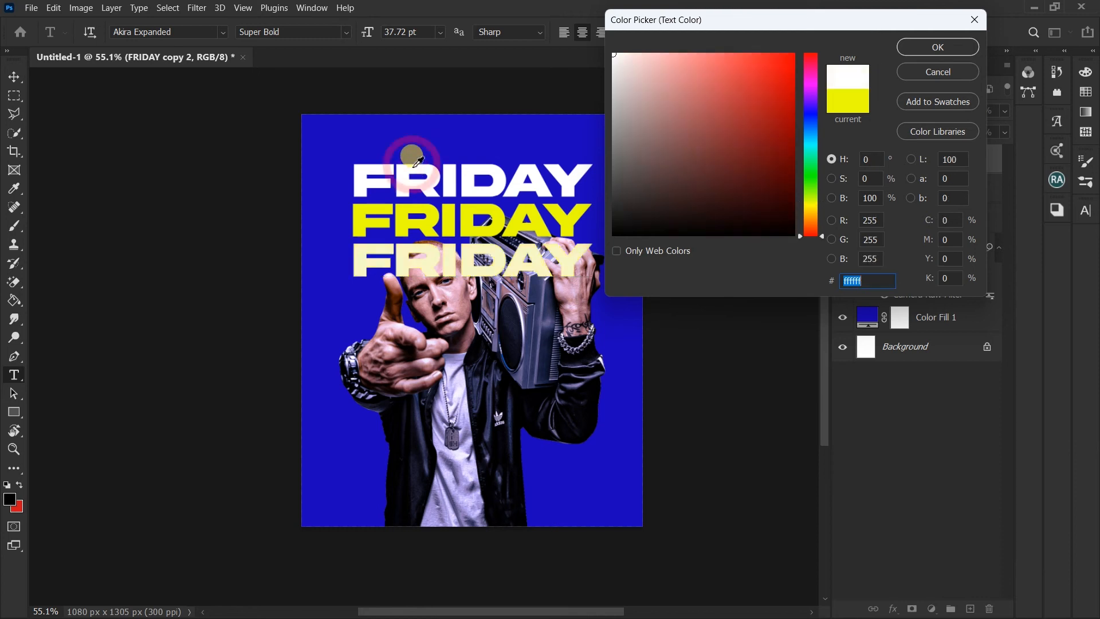
{"action": "left_click", "coordinate": [914, 48]}
Step: Move all three FRIDAY text layers beneath the man cutout in the layer stack
{"action": "left_click", "coordinate": [909, 223]}
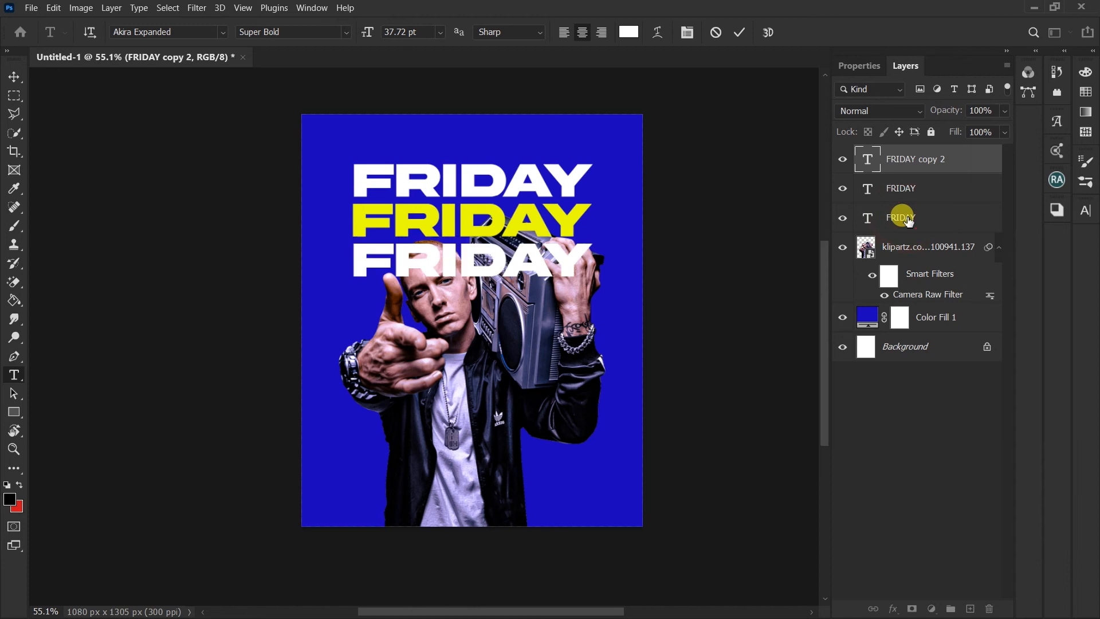
{"action": "left_click", "coordinate": [899, 223]}
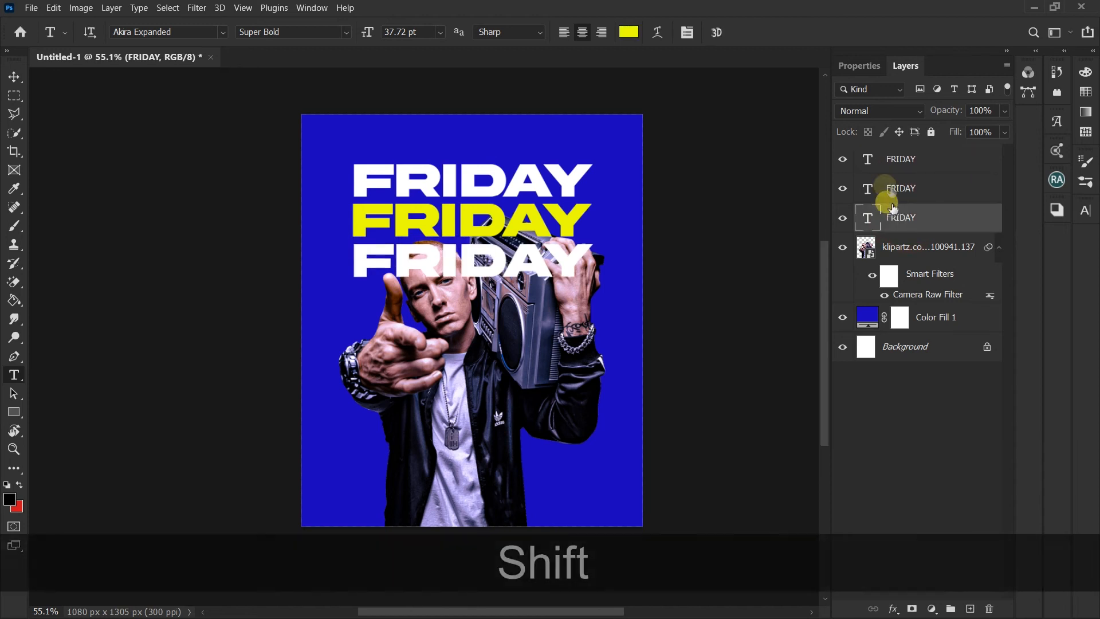
{"action": "left_click", "coordinate": [892, 163], "text": "shift"}
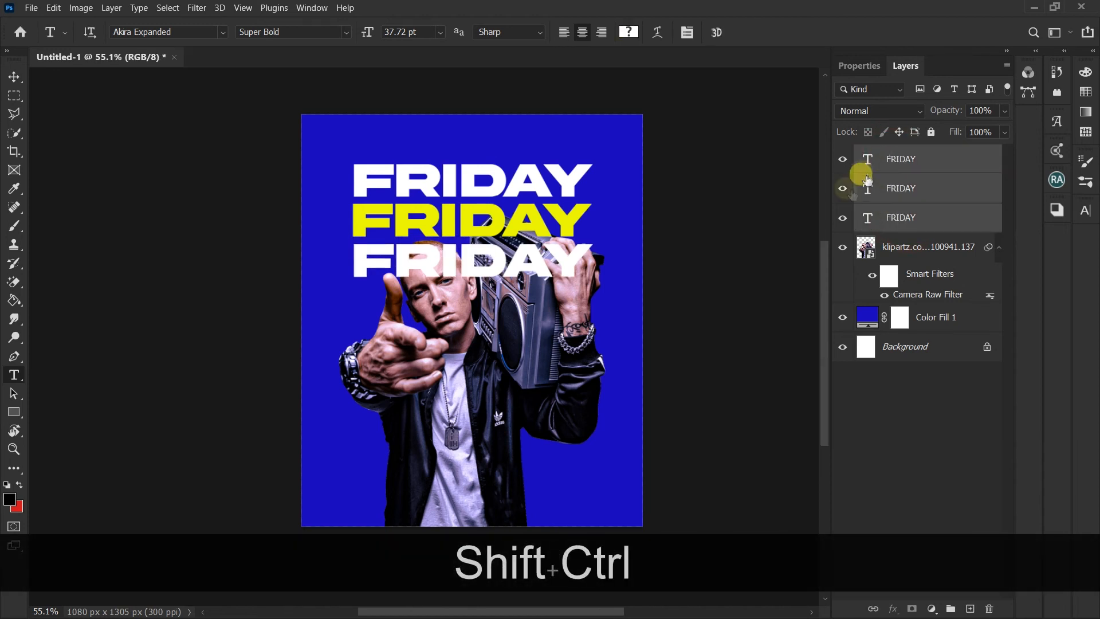
{"action": "key", "text": "ctrl+t"}
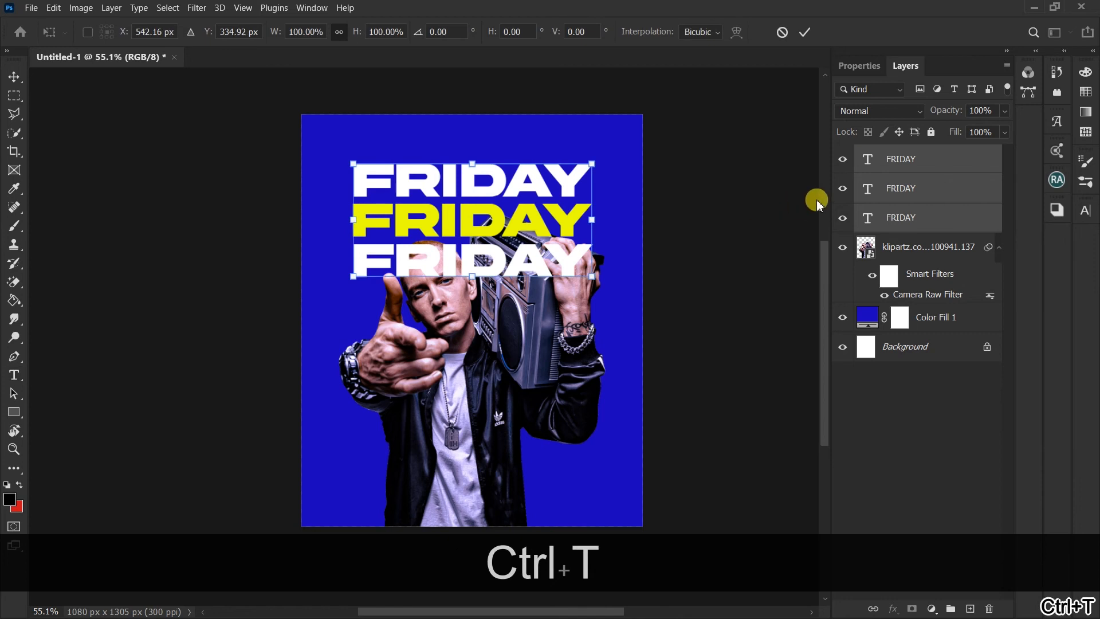
{"action": "key", "text": "Return"}
{"action": "left_click_drag", "start_coordinate": [884, 155], "coordinate": [903, 288]}
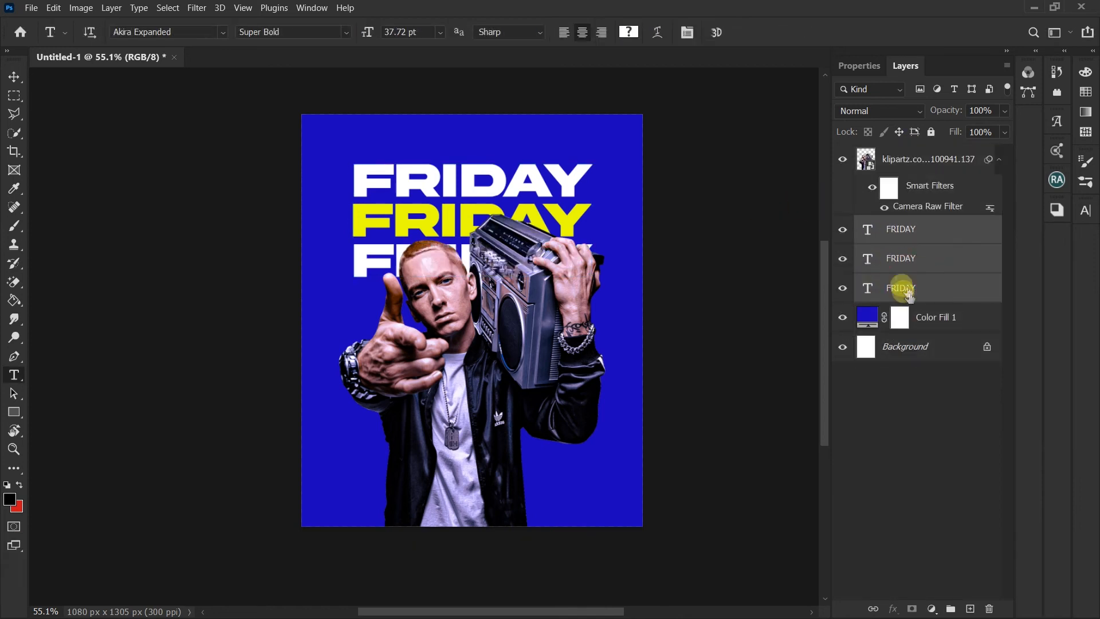
Step: Enlarge the three FRIDAY lines together to a text size of 45.63 pt and shift them lower behind the man
{"action": "key", "text": "ctrl+t"}
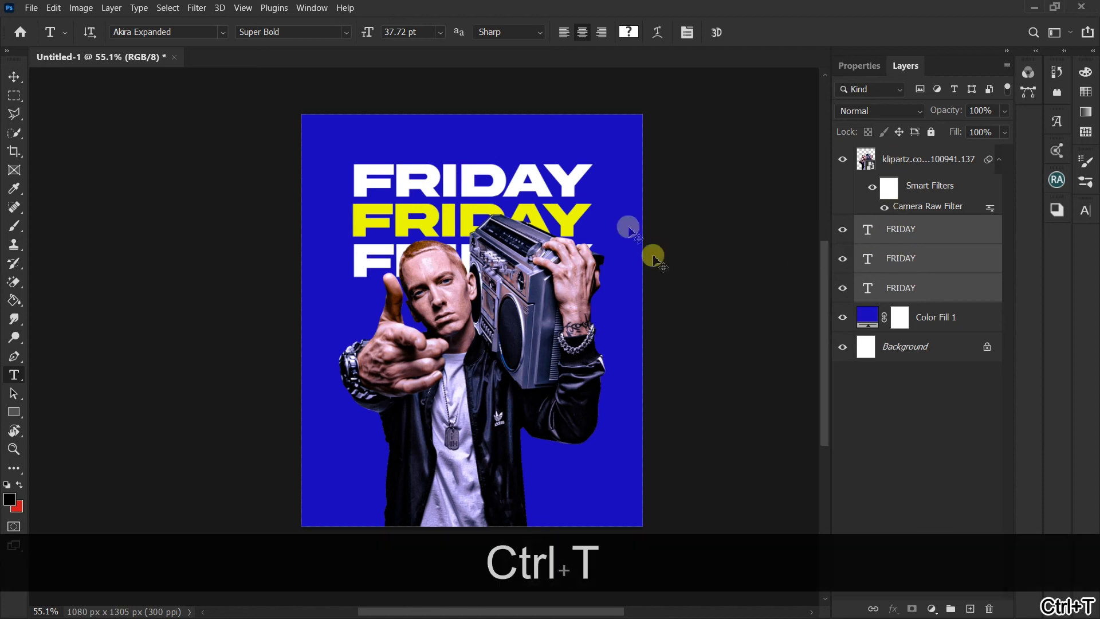
{"action": "left_click_drag", "start_coordinate": [593, 163], "coordinate": [611, 138]}
{"action": "left_click_drag", "start_coordinate": [559, 203], "coordinate": [555, 239]}
{"action": "key", "text": "Return"}
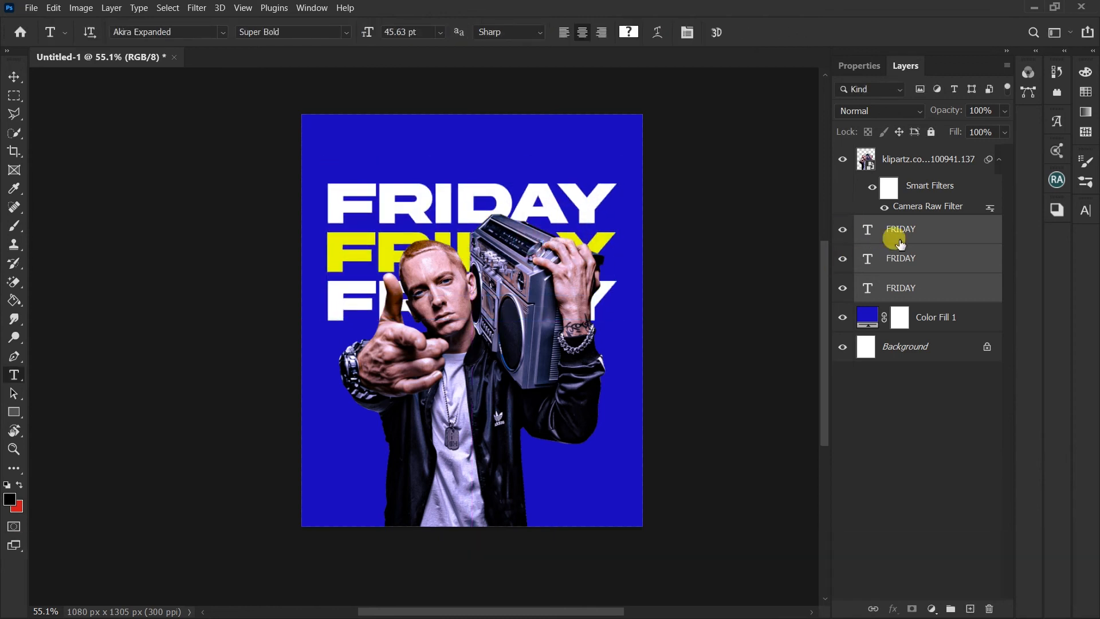
Step: Duplicate the three FRIDAY text layers and place the copies above the man cutout in the layer stack
{"action": "key", "text": "ctrl+j"}
{"action": "left_click_drag", "start_coordinate": [916, 270], "coordinate": [909, 150]}
{"action": "left_click_drag", "start_coordinate": [909, 148], "coordinate": [902, 155]}
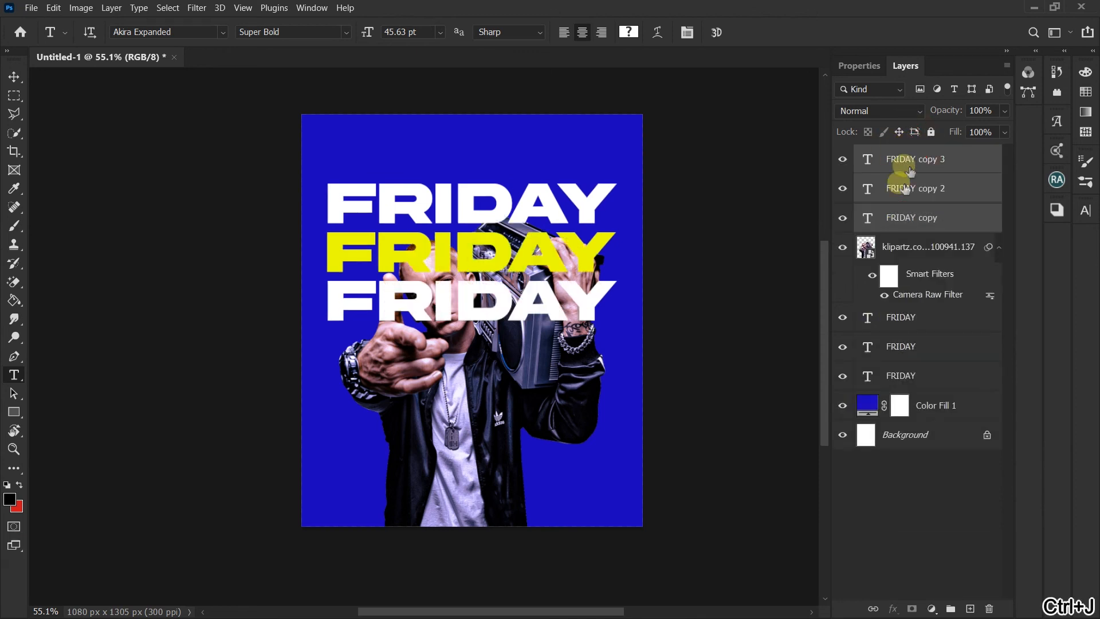
Step: Rasterize the three copied FRIDAY text layers and merge them into a single layer
{"action": "right_click", "coordinate": [903, 189]}
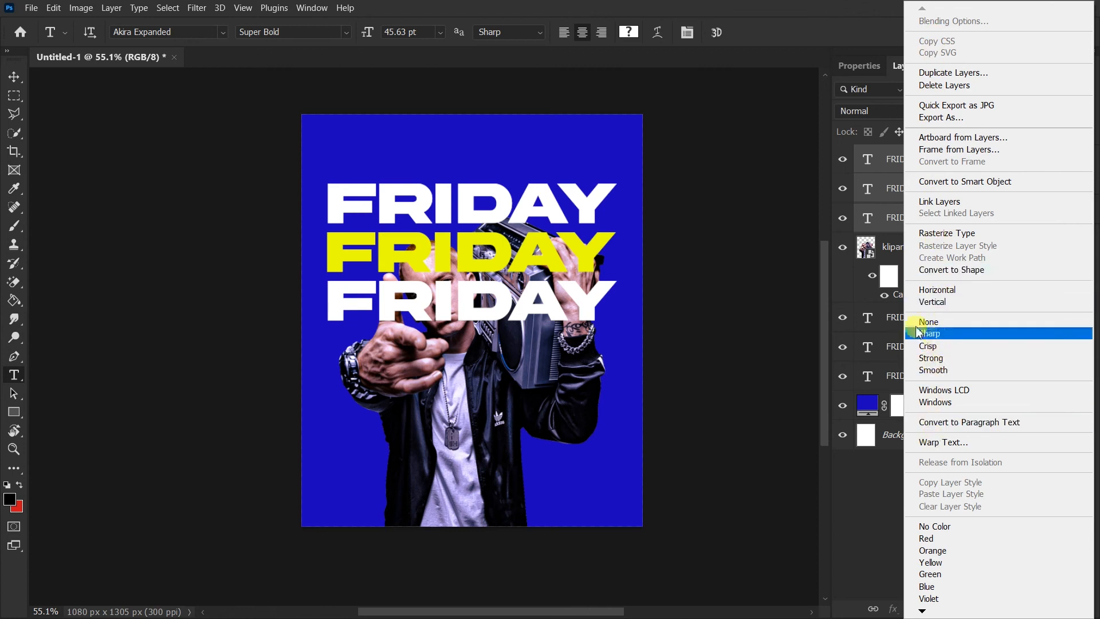
{"action": "left_click", "coordinate": [934, 233]}
{"action": "right_click", "coordinate": [921, 173]}
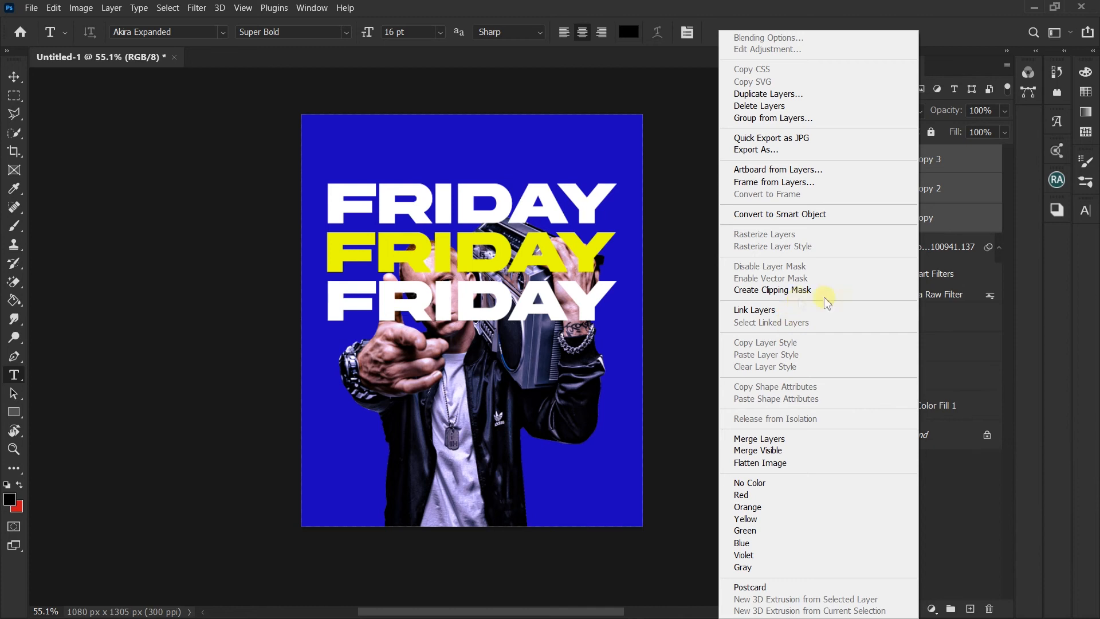
{"action": "left_click", "coordinate": [769, 441]}
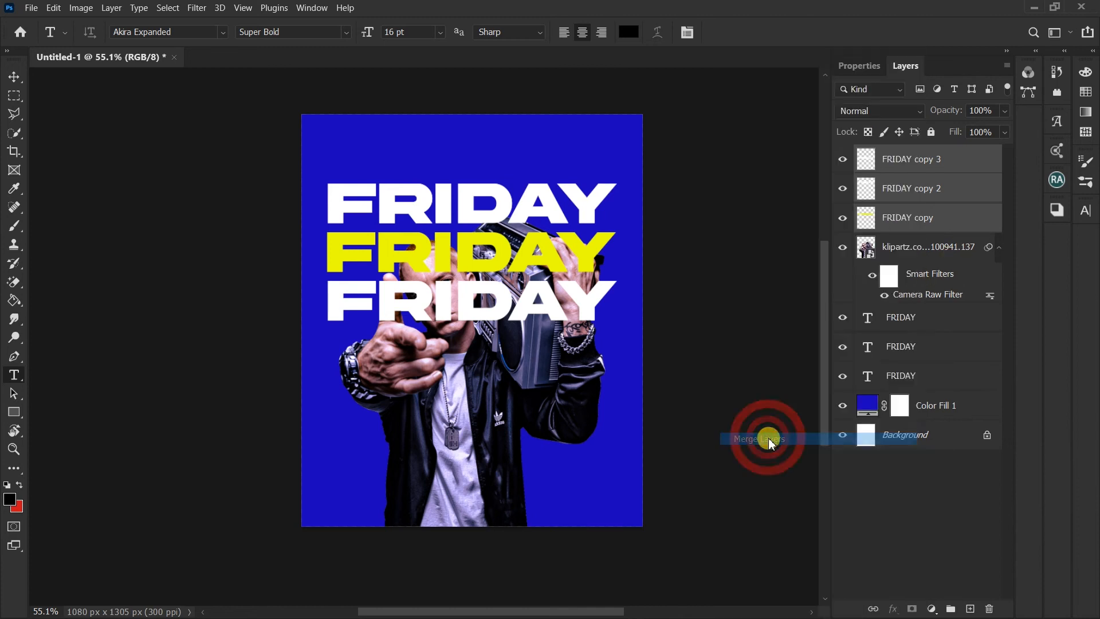
Step: Set the merged FRIDAY layer's Fill Opacity to 0% and add a white outside Stroke of 1 px
{"action": "right_click", "coordinate": [935, 165]}
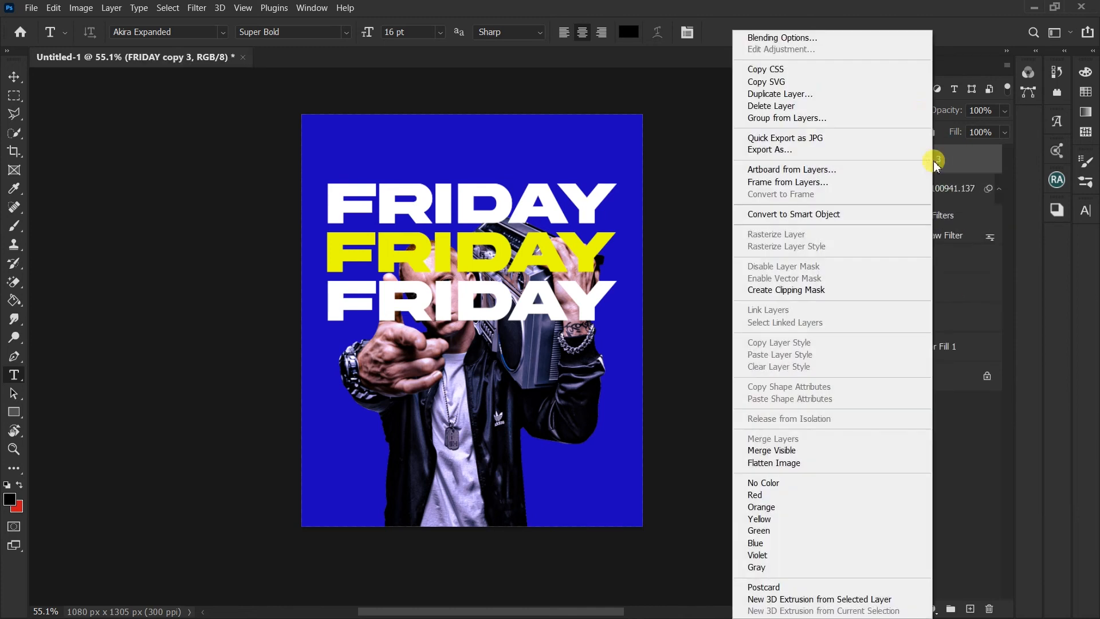
{"action": "left_click", "coordinate": [818, 37]}
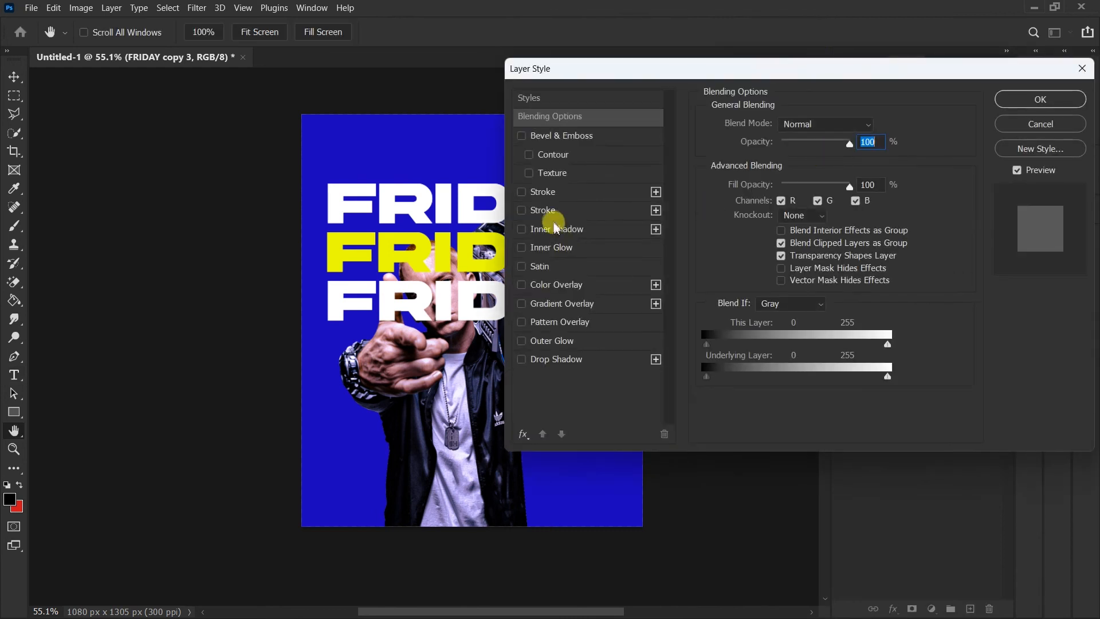
{"action": "left_click_drag", "start_coordinate": [850, 188], "coordinate": [757, 180]}
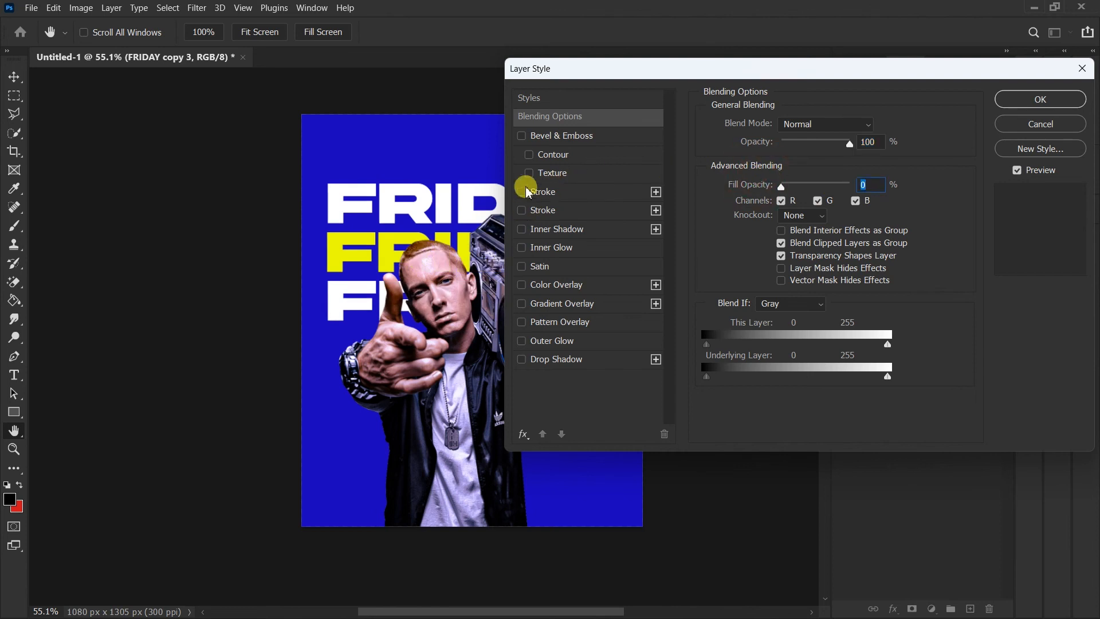
{"action": "left_click", "coordinate": [522, 192]}
{"action": "left_click", "coordinate": [547, 192]}
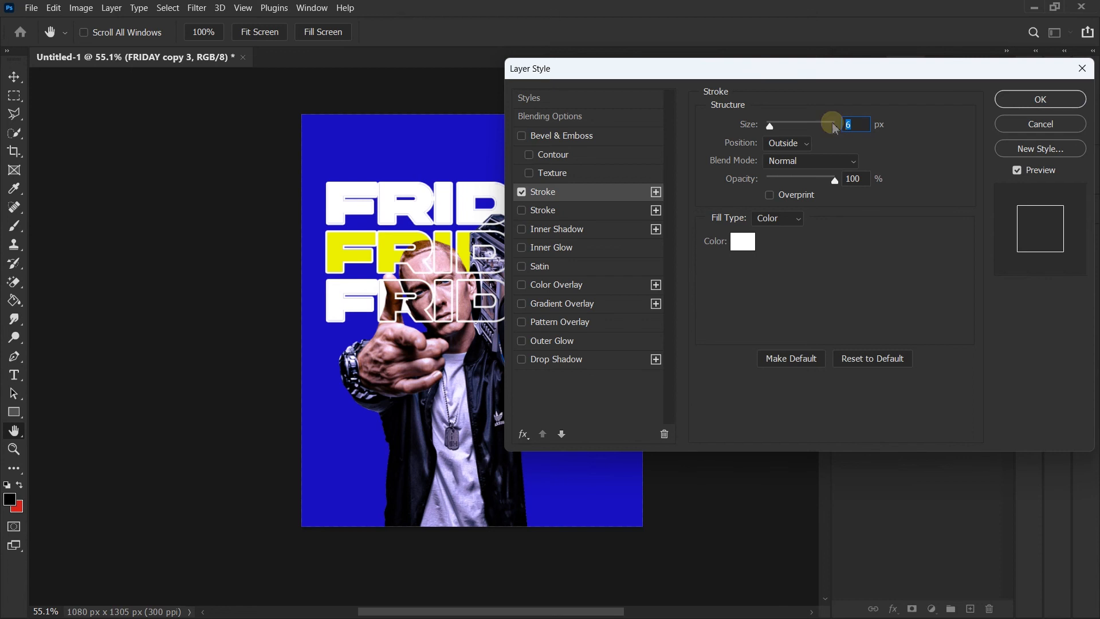
{"action": "type", "text": "1"}
{"action": "key", "text": "Return"}
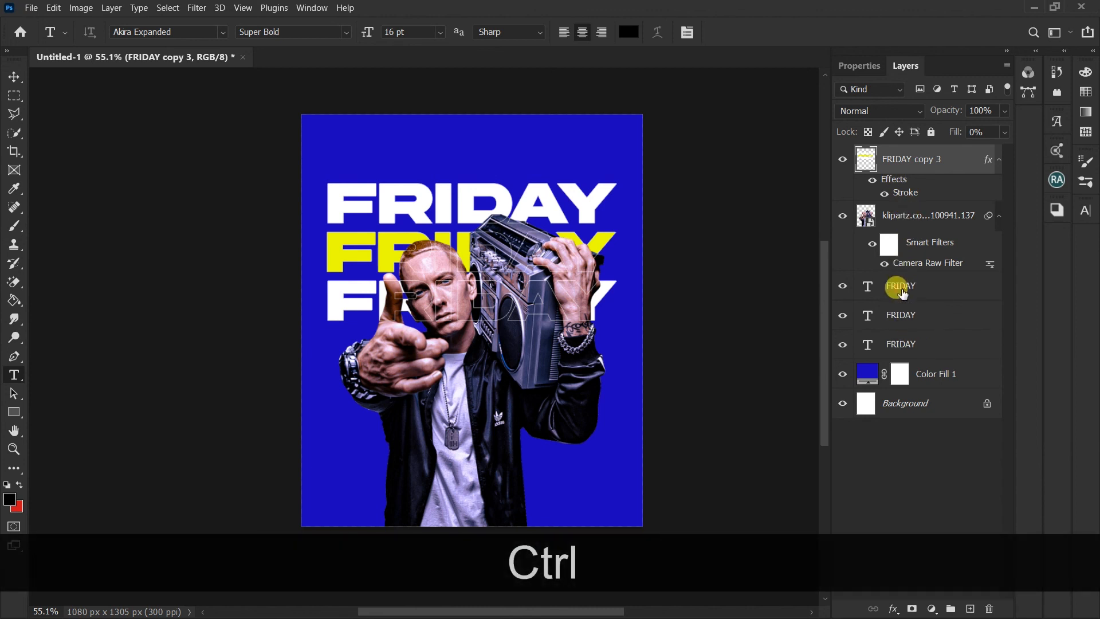
Step: Scale the outlined FRIDAY layer and the three FRIDAY text layers together to 105.06%
{"action": "left_click", "coordinate": [898, 286], "text": "ctrl"}
{"action": "left_click", "coordinate": [899, 314], "text": "ctrl"}
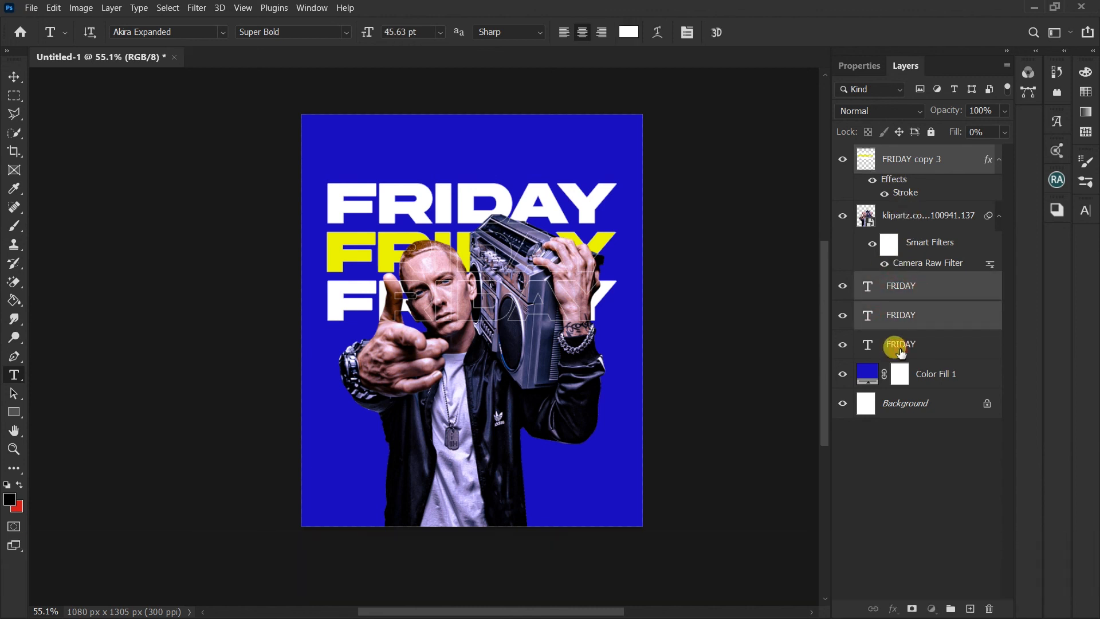
{"action": "left_click", "coordinate": [896, 345], "text": "ctrl"}
{"action": "key", "text": "ctrl+t"}
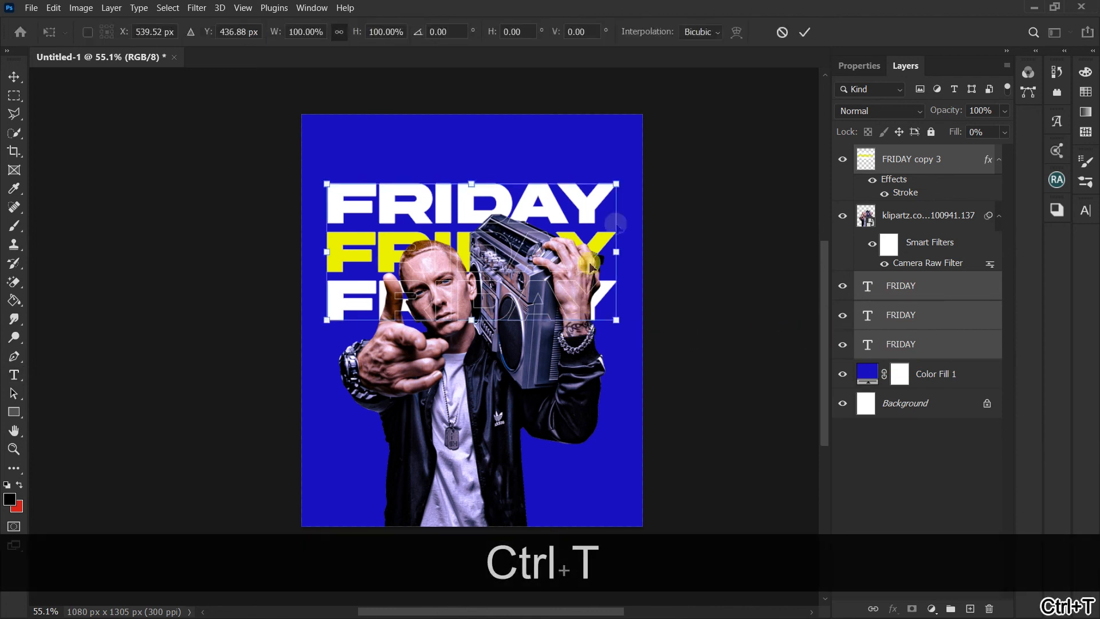
{"action": "left_click_drag", "start_coordinate": [617, 183], "coordinate": [624, 180]}
{"action": "key", "text": "alt+Return"}
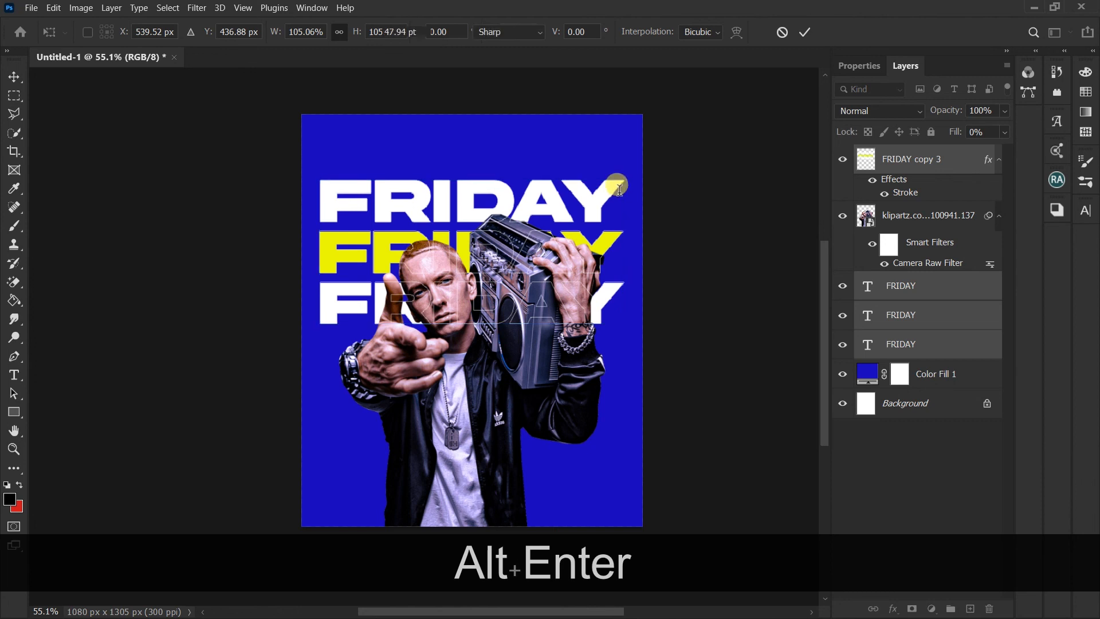
Step: Add a Color Lookup adjustment above the outlined FRIDAY layer using the 3D LUT Kodak 5218 Kodak 2395 (by Adobe).cube
{"action": "left_click", "coordinate": [938, 324]}
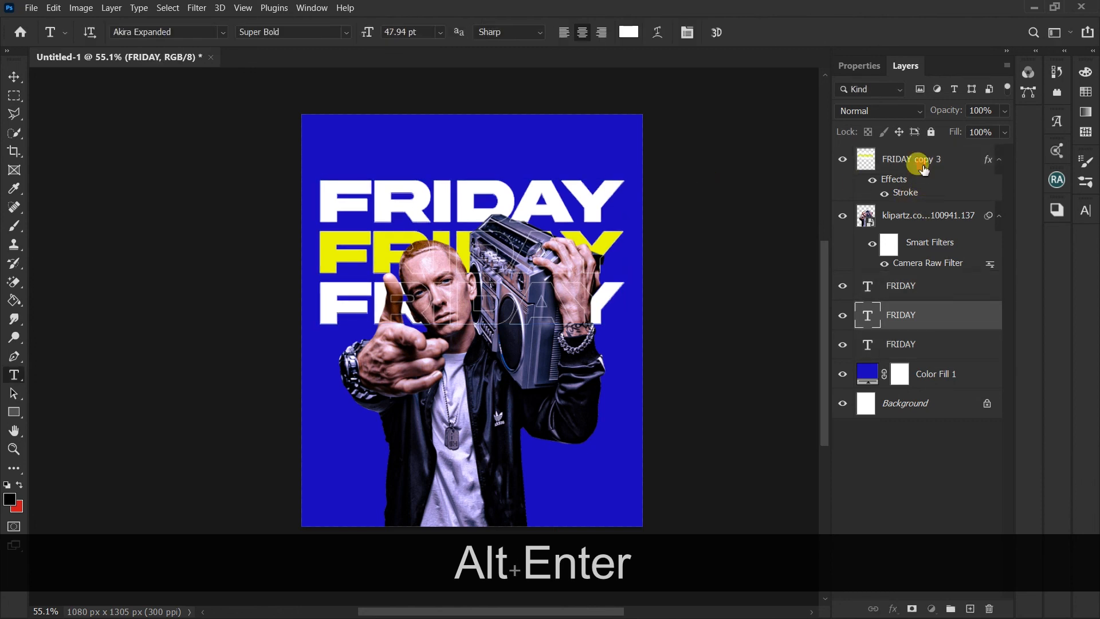
{"action": "left_click", "coordinate": [923, 169]}
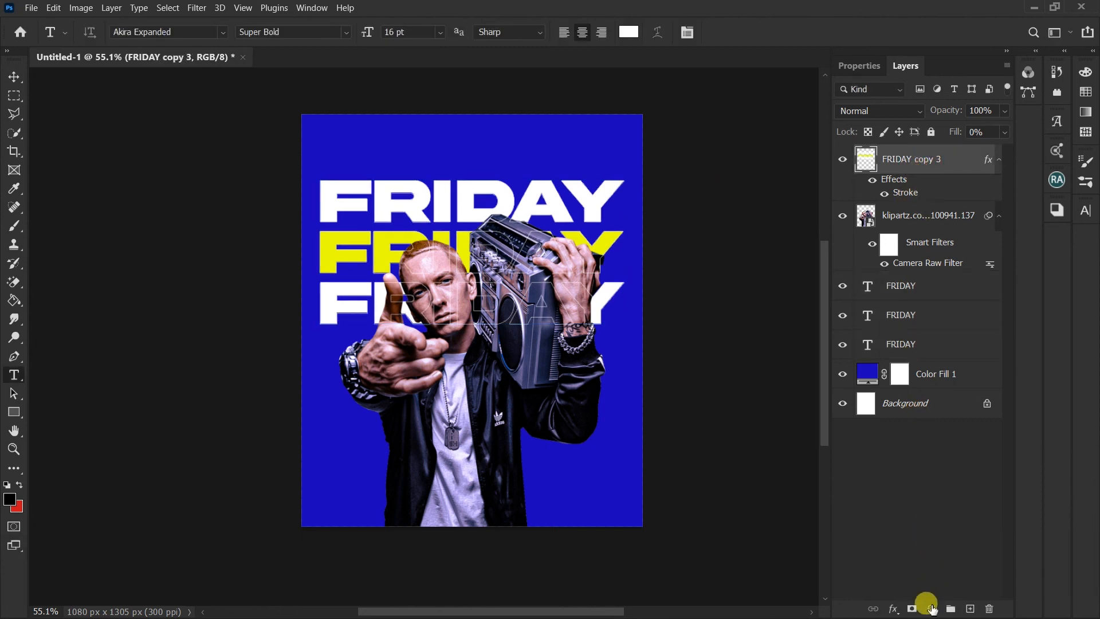
{"action": "left_click", "coordinate": [931, 609]}
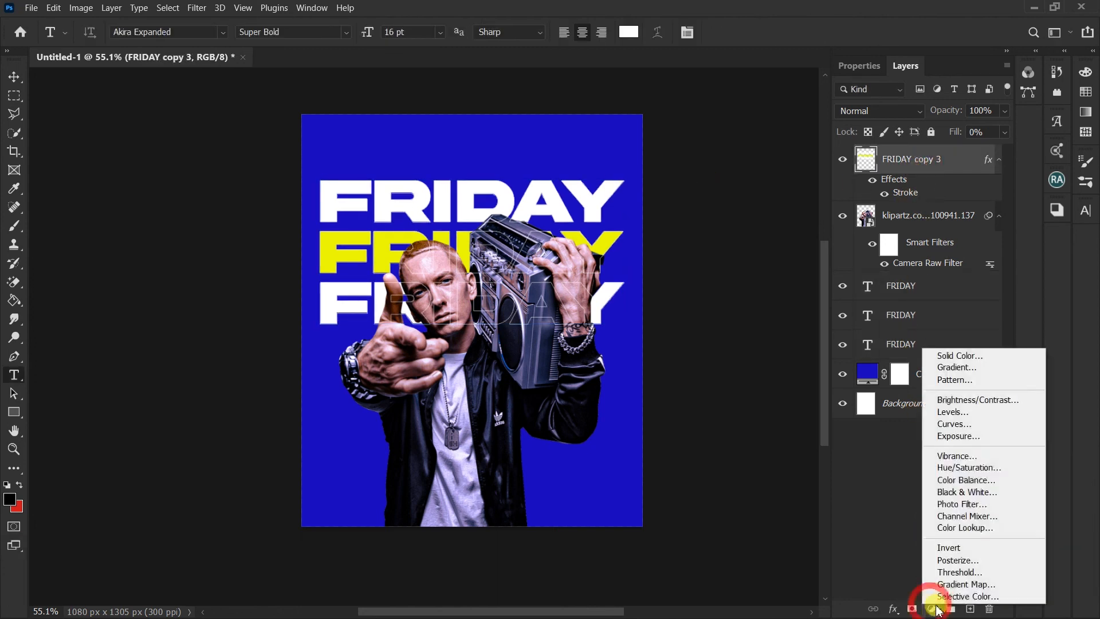
{"action": "left_click", "coordinate": [972, 528]}
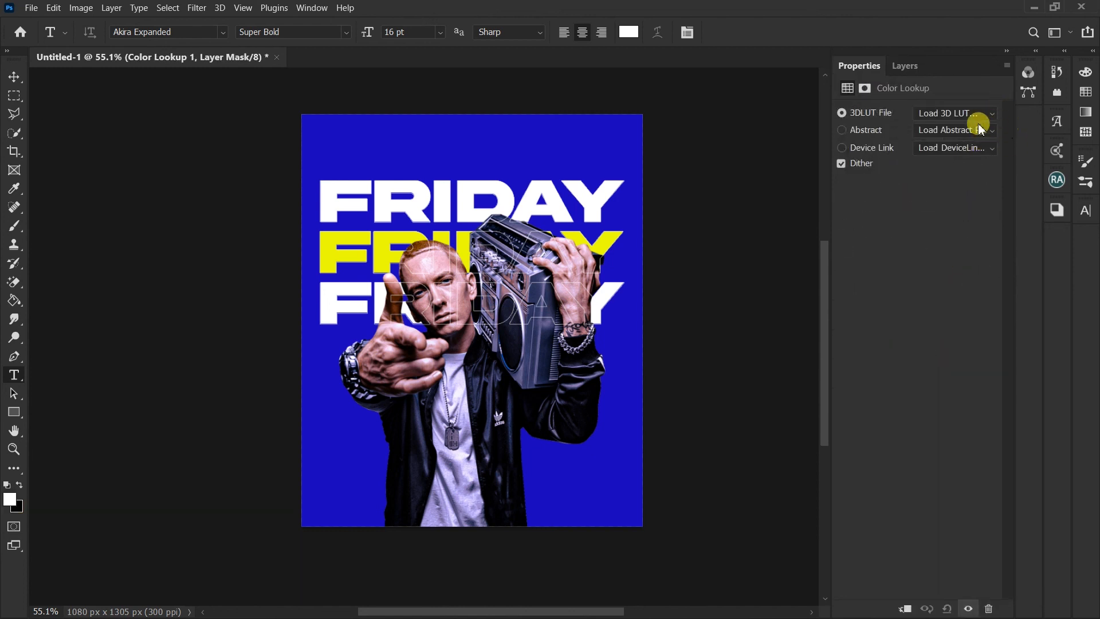
{"action": "left_click", "coordinate": [973, 113]}
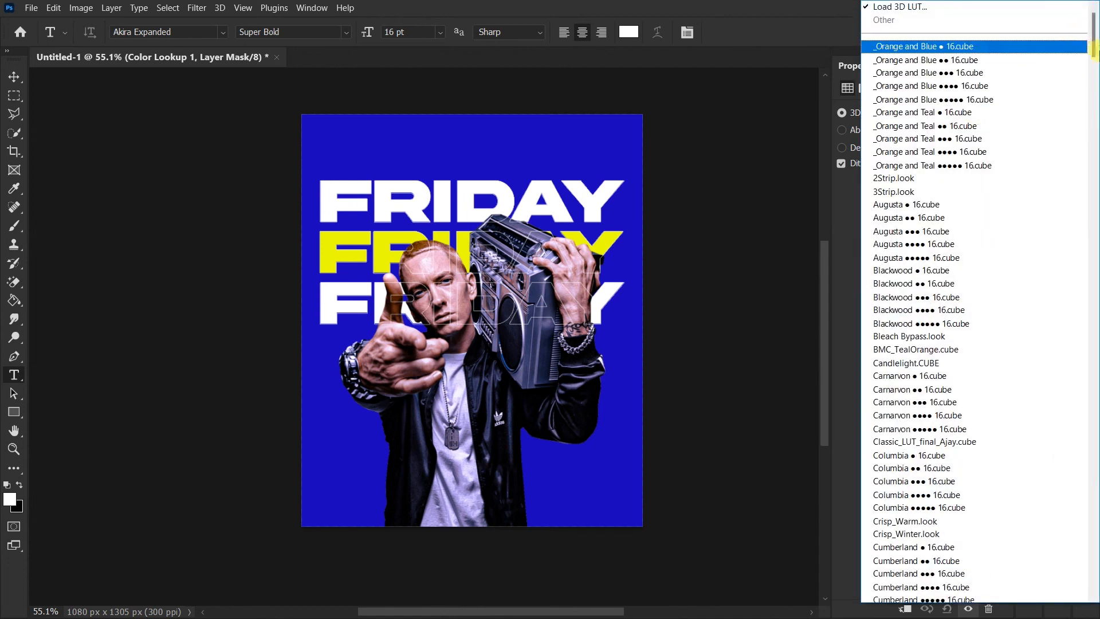
{"action": "left_click_drag", "start_coordinate": [1094, 39], "coordinate": [1087, 292]}
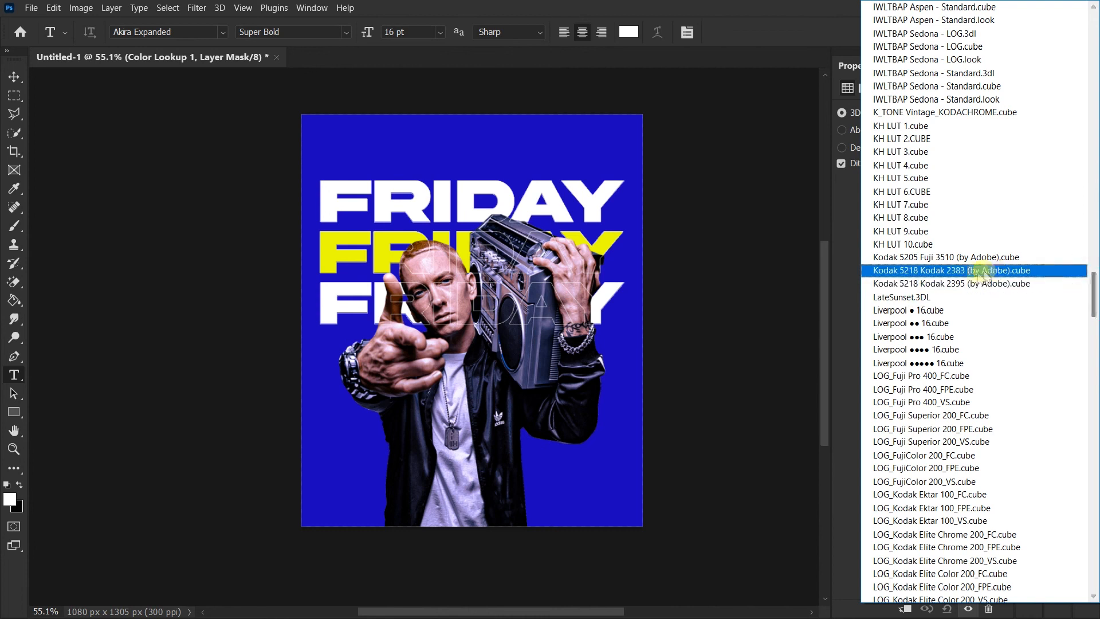
{"action": "left_click", "coordinate": [966, 285]}
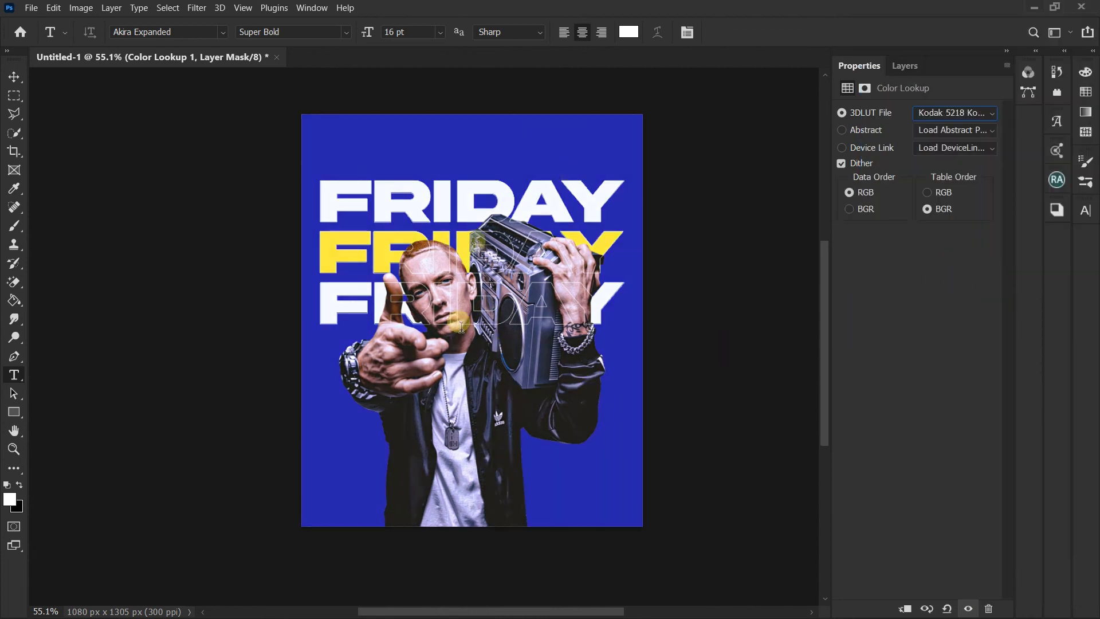
Step: Select every layer above the blue color fill and move them together slightly lower on the canvas
{"action": "left_click", "coordinate": [918, 67]}
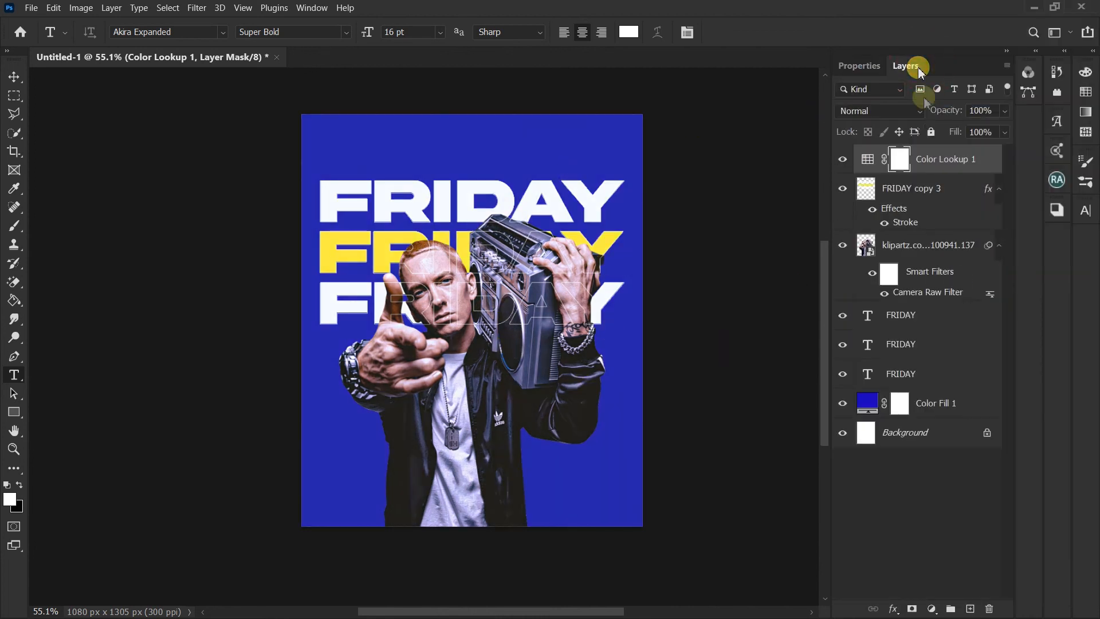
{"action": "left_click", "coordinate": [894, 374], "text": "shift"}
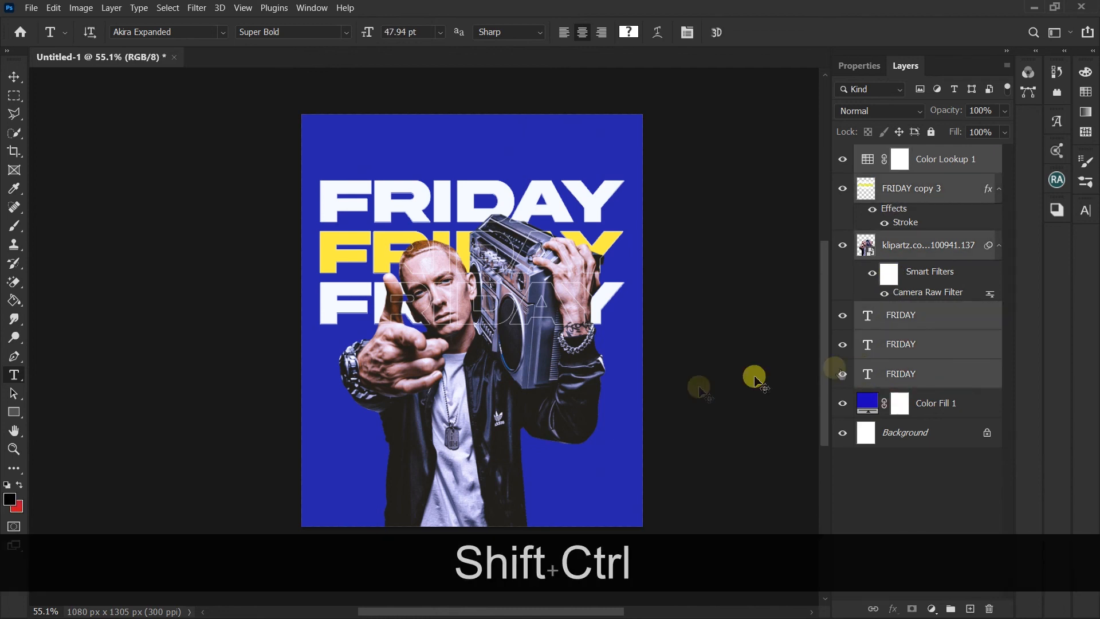
{"action": "key", "text": "ctrl+shift+t"}
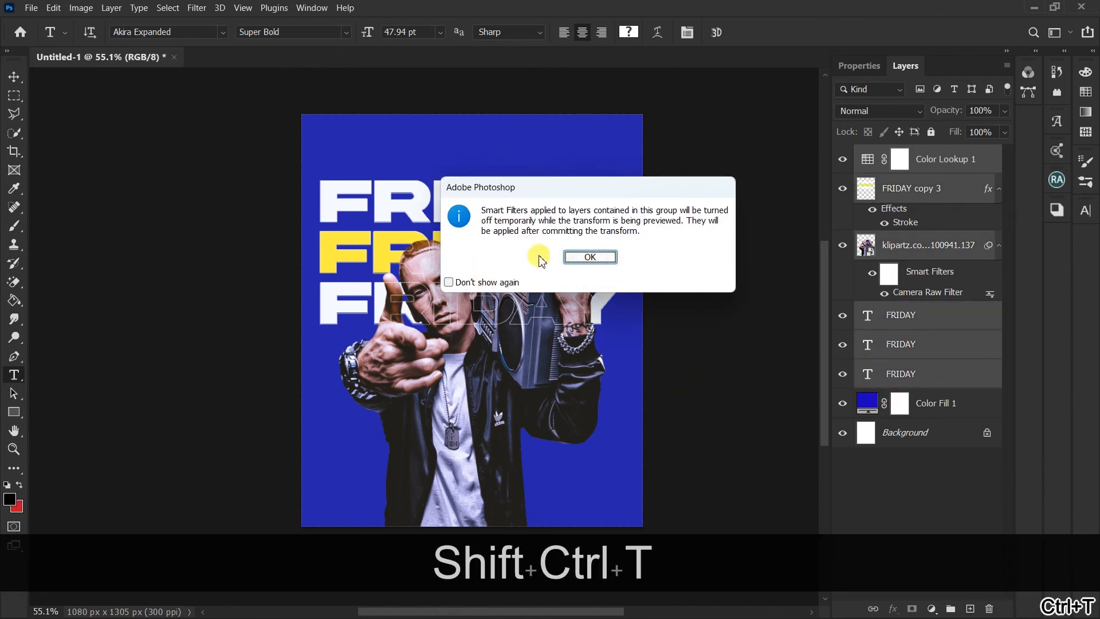
{"action": "left_click", "coordinate": [585, 256]}
{"action": "mouse_move", "coordinate": [465, 262]}
{"action": "left_mouse_down"}
{"action": "mouse_move", "coordinate": [479, 246]}
{"action": "mouse_move", "coordinate": [461, 252]}
{"action": "mouse_move", "coordinate": [470, 263]}
{"action": "left_mouse_up"}
{"action": "key", "text": "Return"}
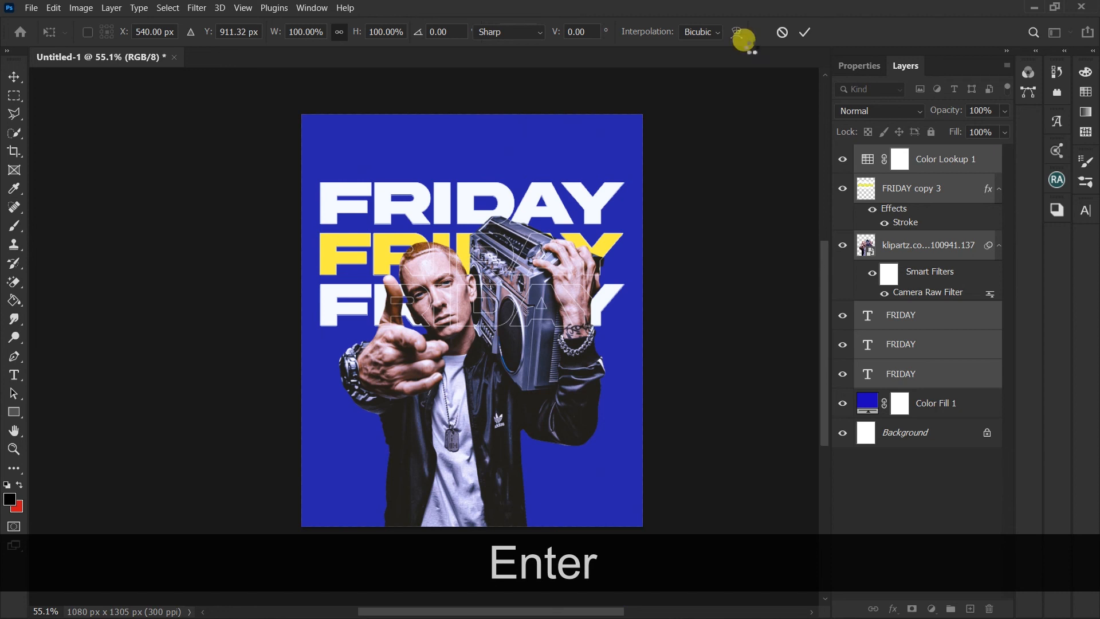
{"action": "scroll", "coordinate": [490, 329], "scroll_direction": "up", "scroll_amount": 1, "text": "alt"}
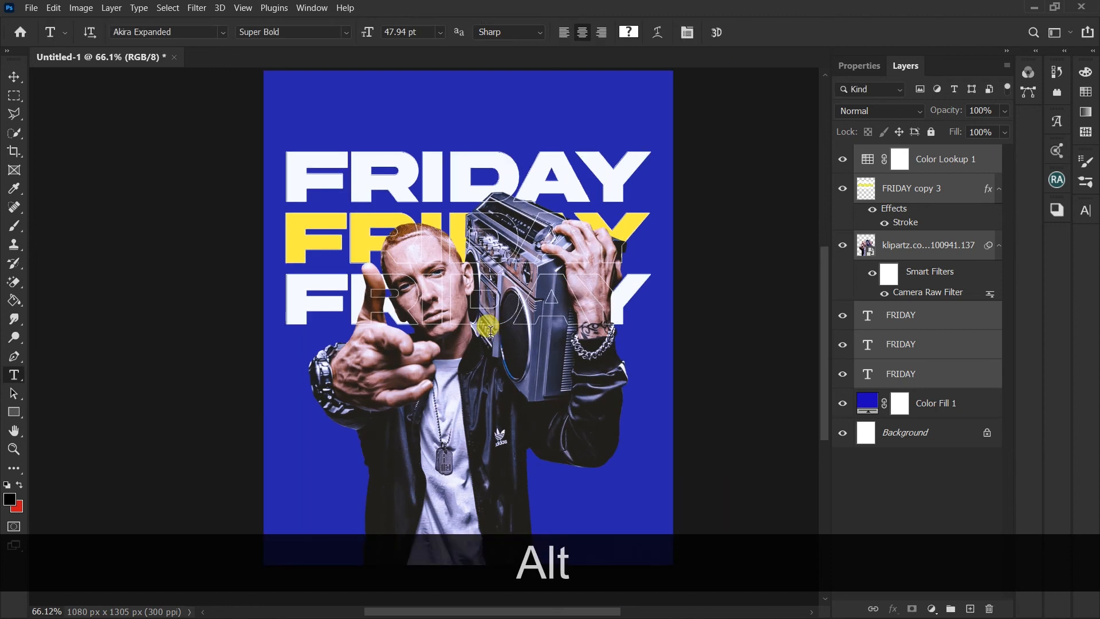